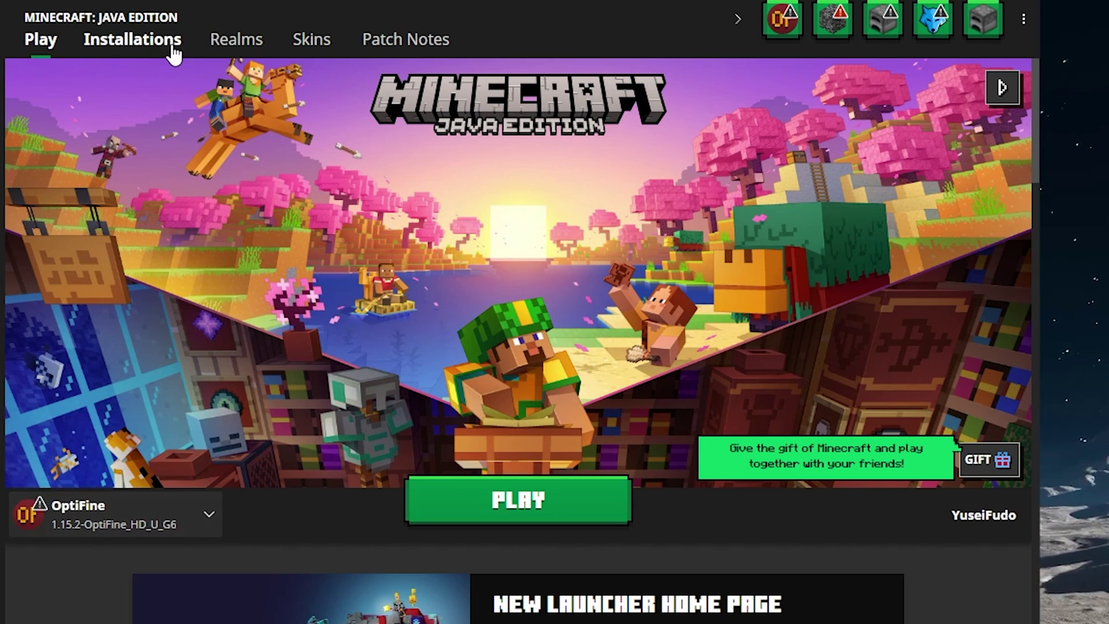
Step: Start a new Minecraft Java Edition installation and name it ^1
left_click(172, 47)
scroll(312, 361, "down", 5)
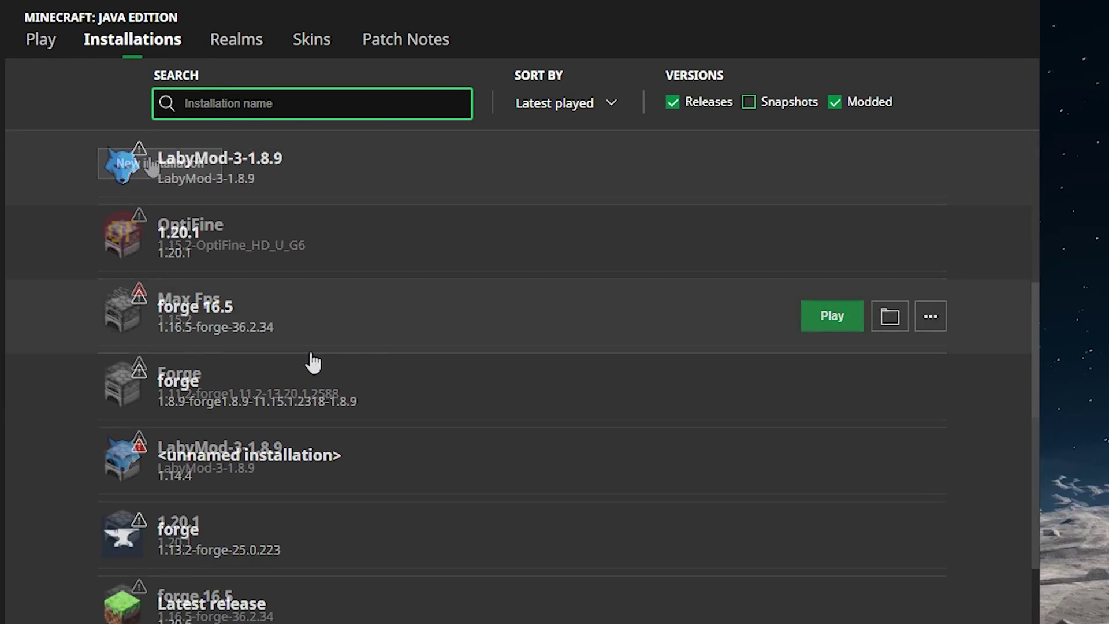
scroll(312, 361, "up", 5)
left_click(160, 164)
left_click(304, 179)
type("^1")
Step: Set the new installation's version to release 1.8.9 and return to the launcher's Play page
left_click(412, 260)
type("1")
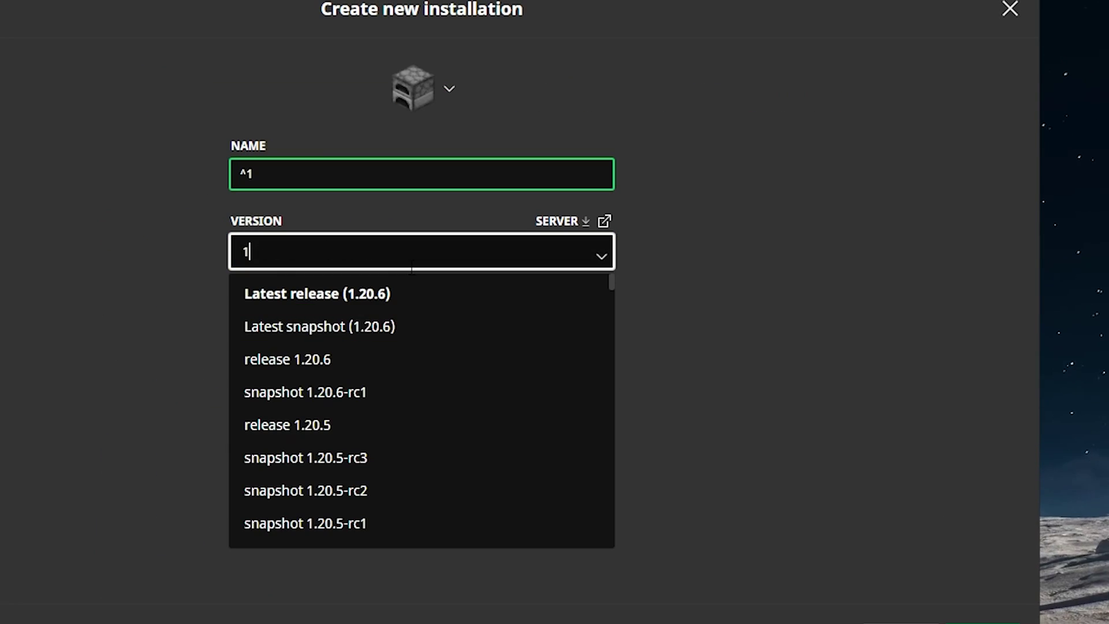
type(".8.9")
key("Return")
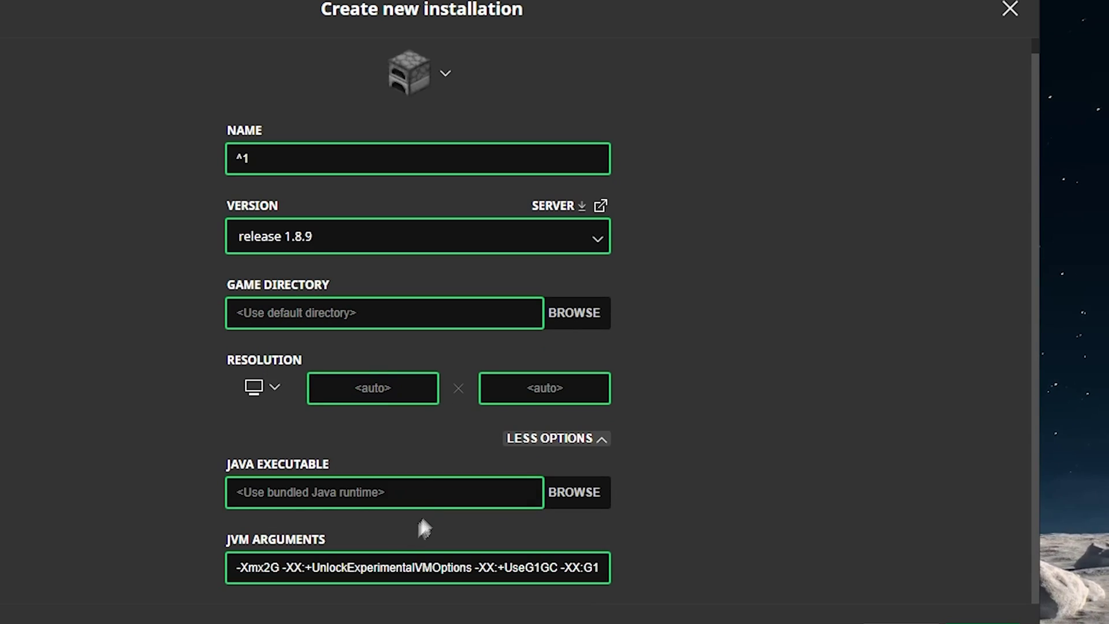
left_click(267, 567)
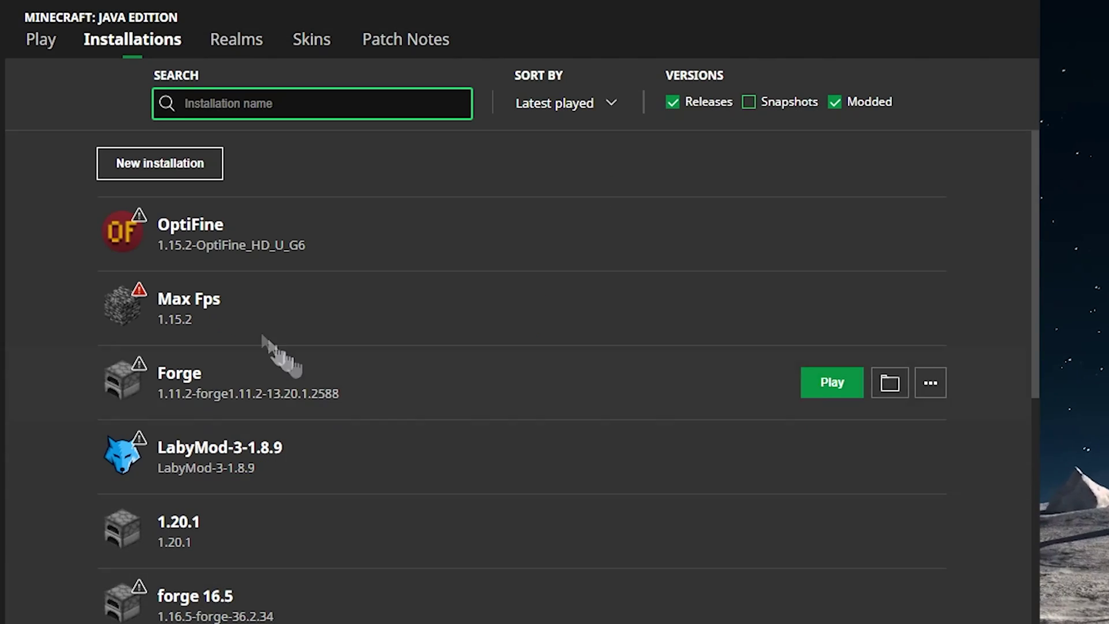
left_click(43, 39)
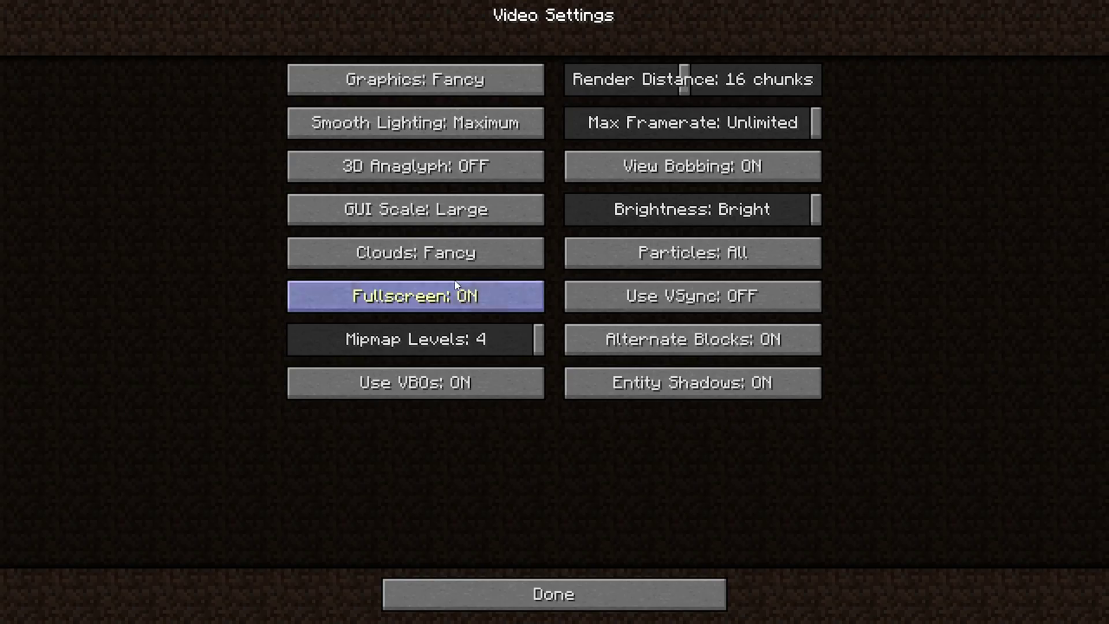
Step: Set the graphics to Fast, turn off smooth lighting and clouds, and set the render distance to 2 chunks
left_click(393, 182)
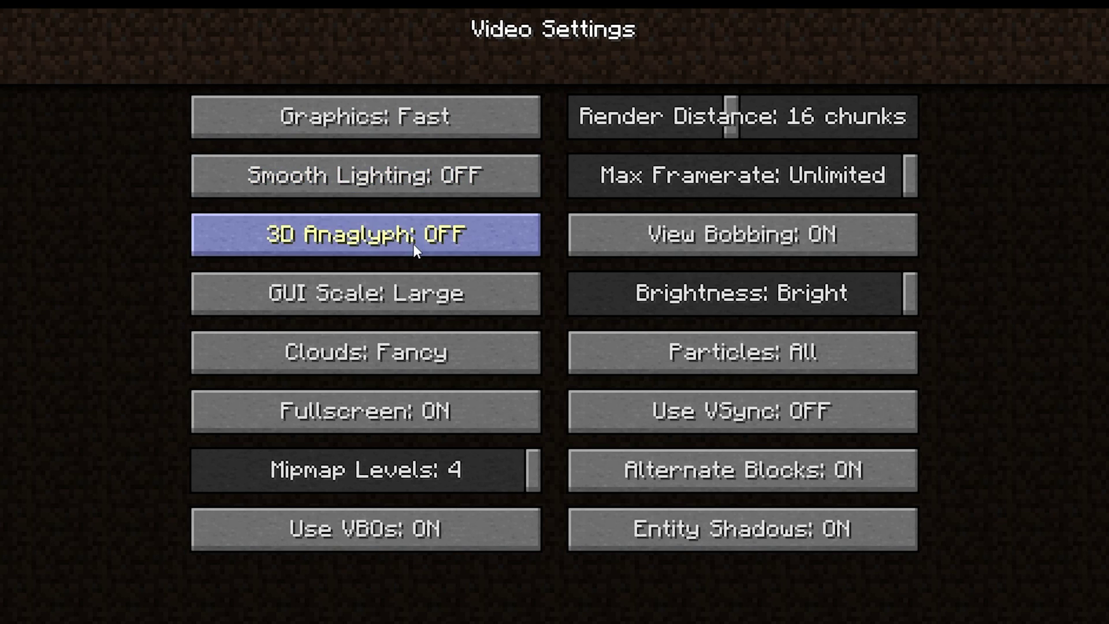
left_click(404, 353)
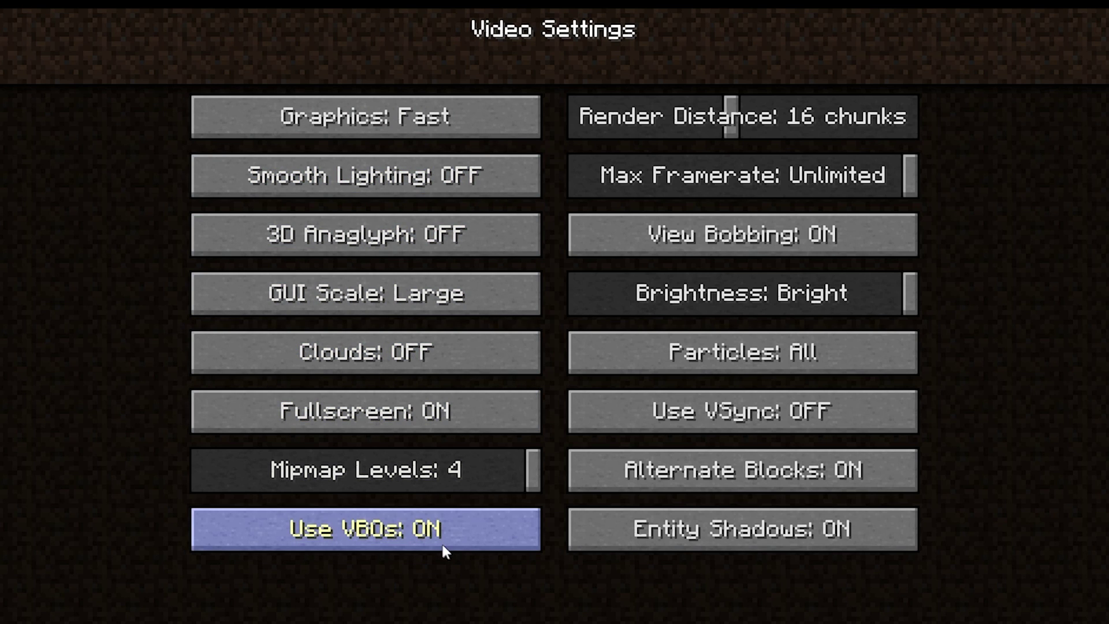
left_click_drag(735, 113, 569, 119)
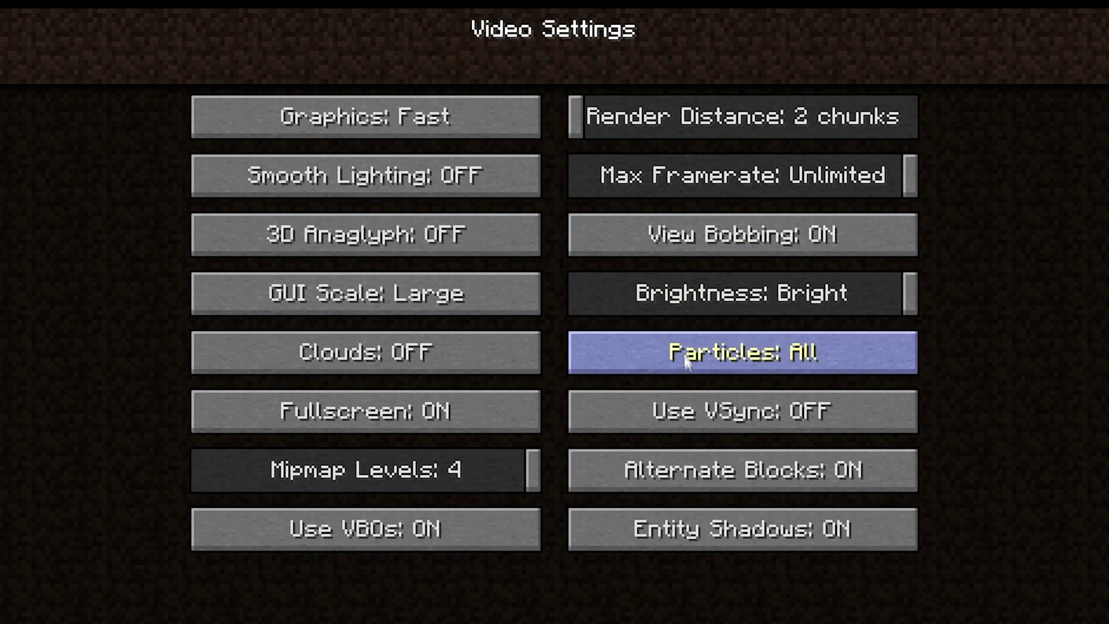
Step: Turn off view bobbing, alternate blocks and entity shadows, and set particles to Minimal
left_click(702, 248)
left_click(742, 354)
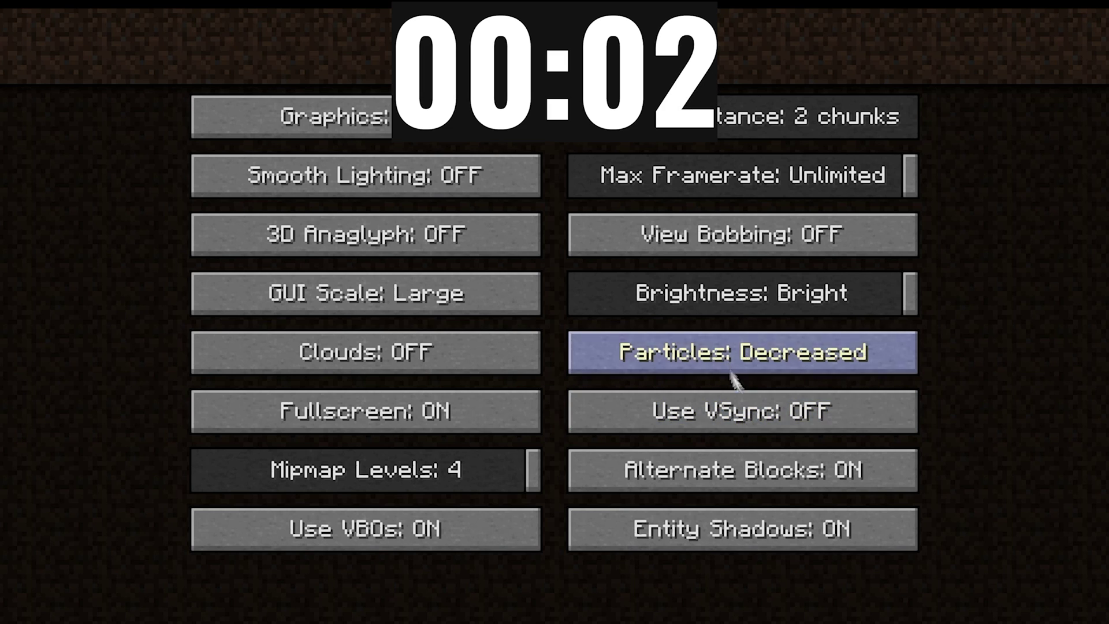
left_click(742, 353)
left_click(755, 470)
left_click(773, 529)
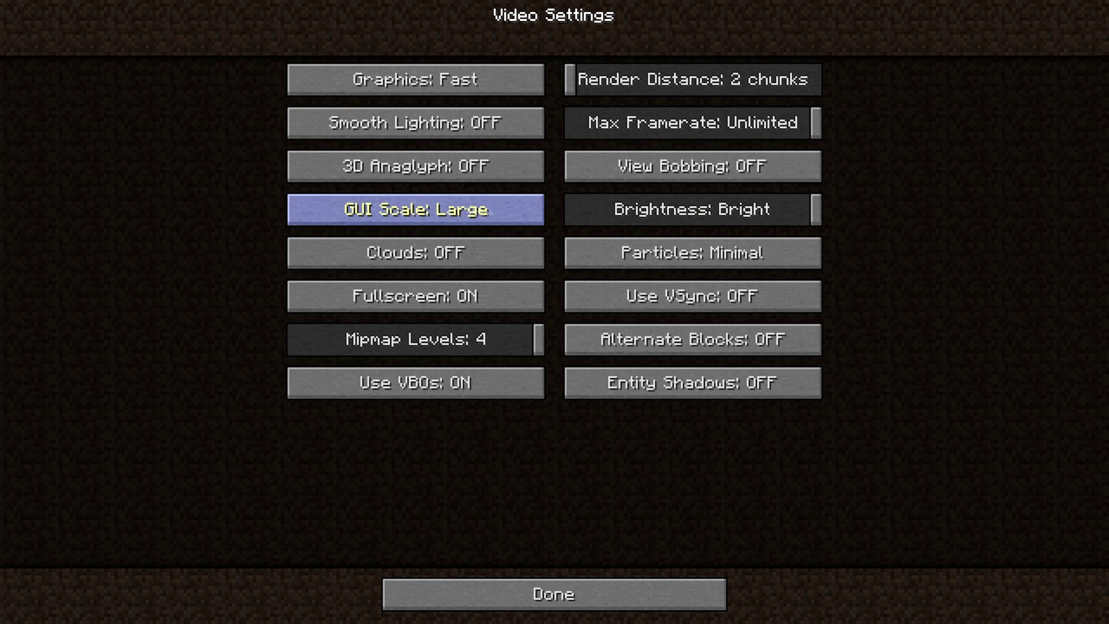
Step: Cycle the GUI scale through Small and Normal and back to Large
left_click(410, 210)
left_click(404, 277)
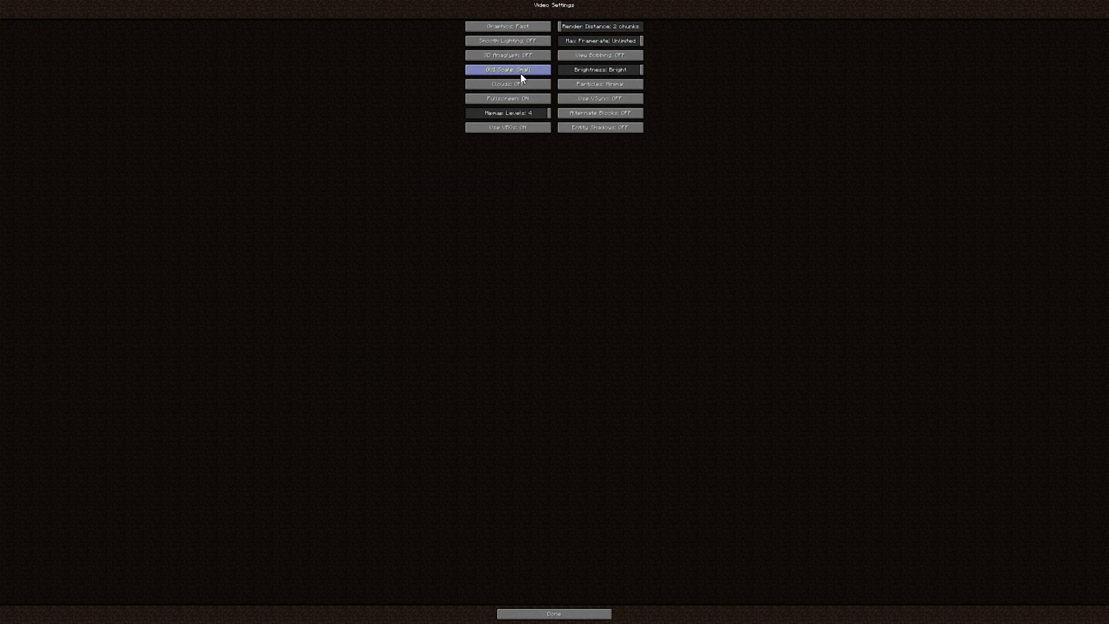
left_click(523, 74)
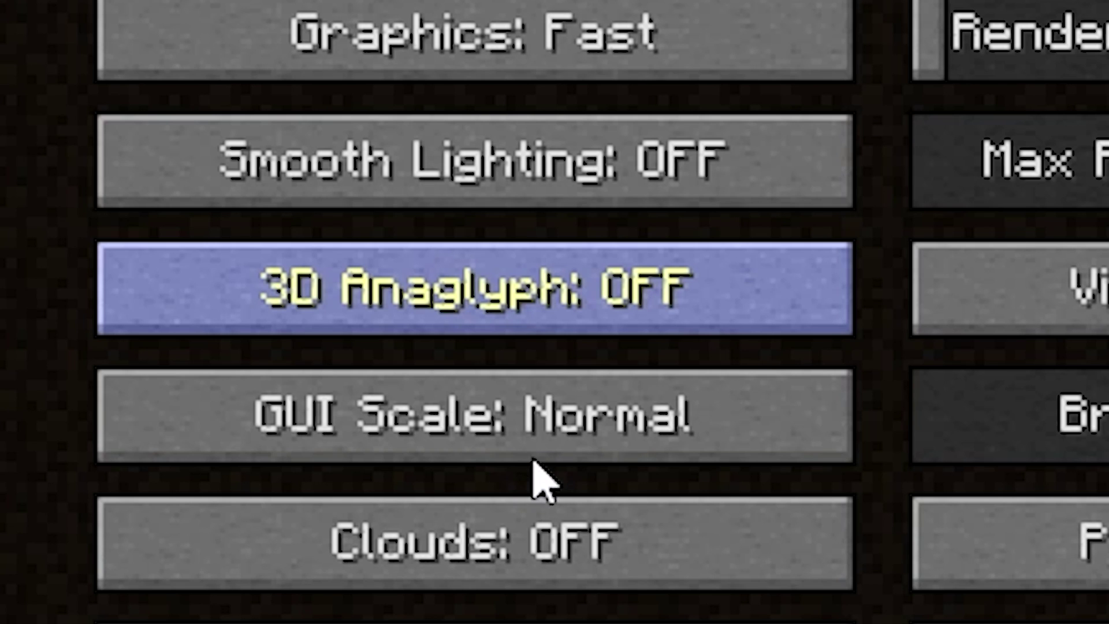
left_click(520, 398)
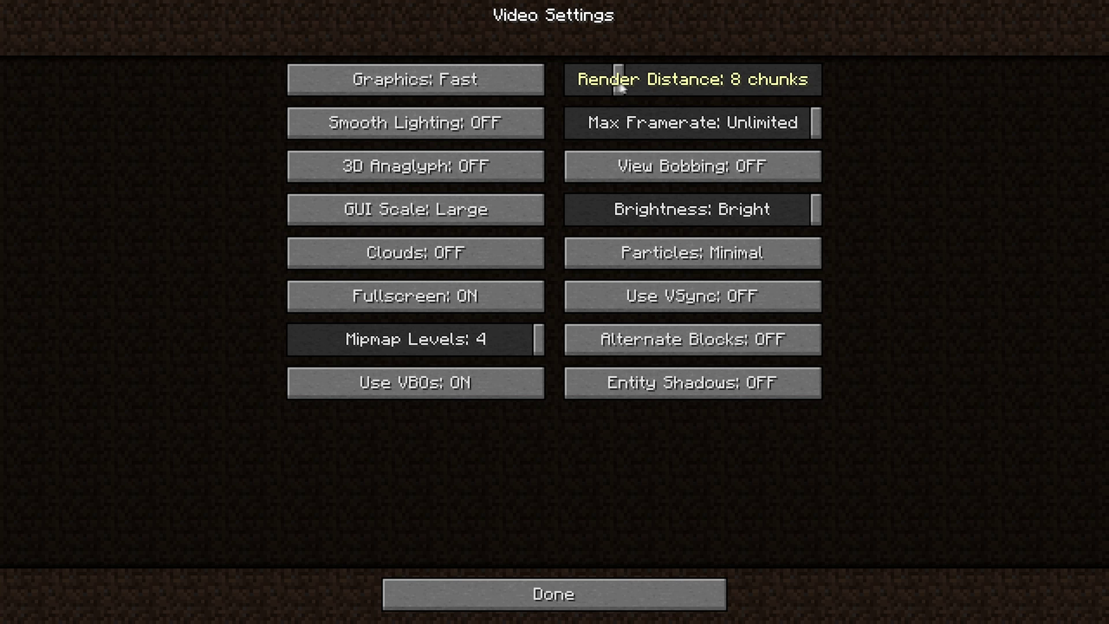
Step: Set the render distance to 2 chunks and the max framerate to Unlimited, and leave the video settings
left_click_drag(620, 85, 537, 115)
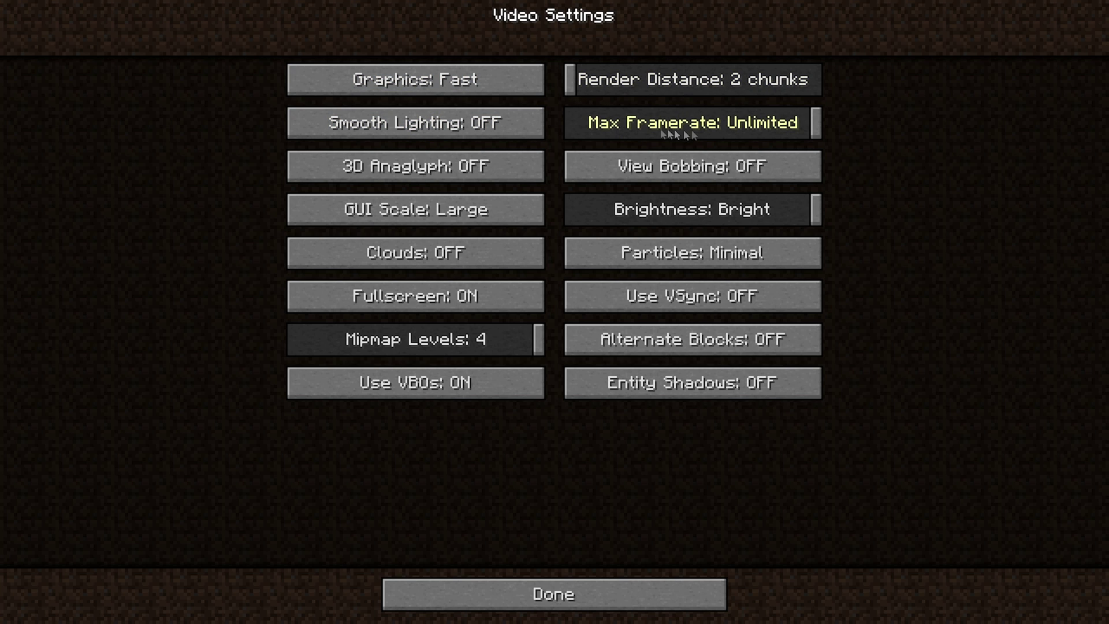
left_click_drag(674, 130, 836, 150)
key("Escape")
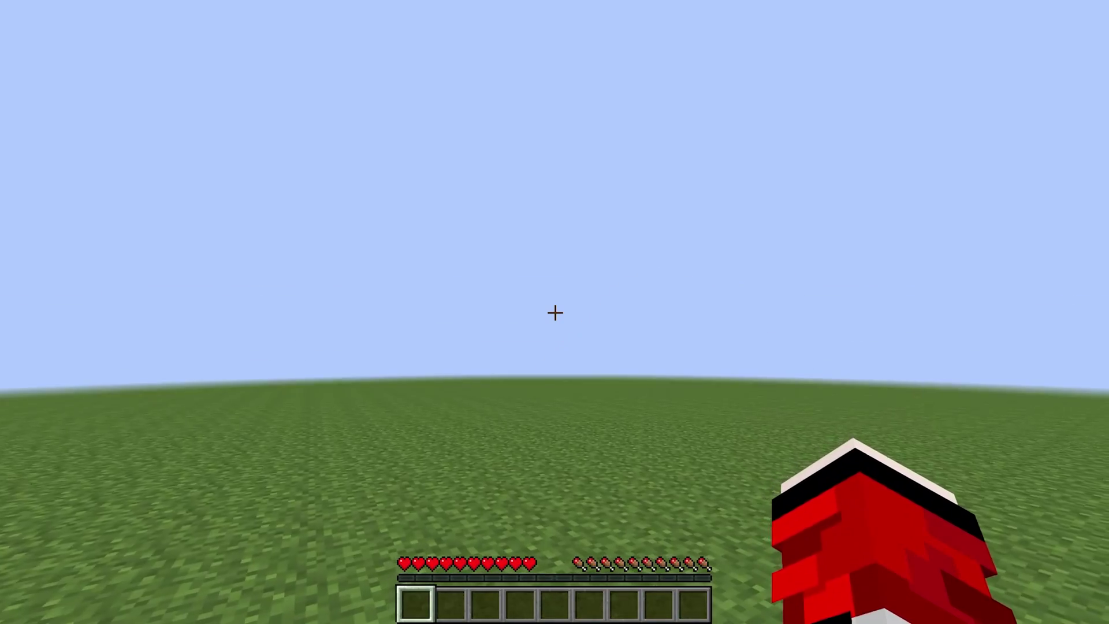
Step: Briefly show the debug overlay in the world, and briefly hide the in-game HUD
key("F3")
key("F3")
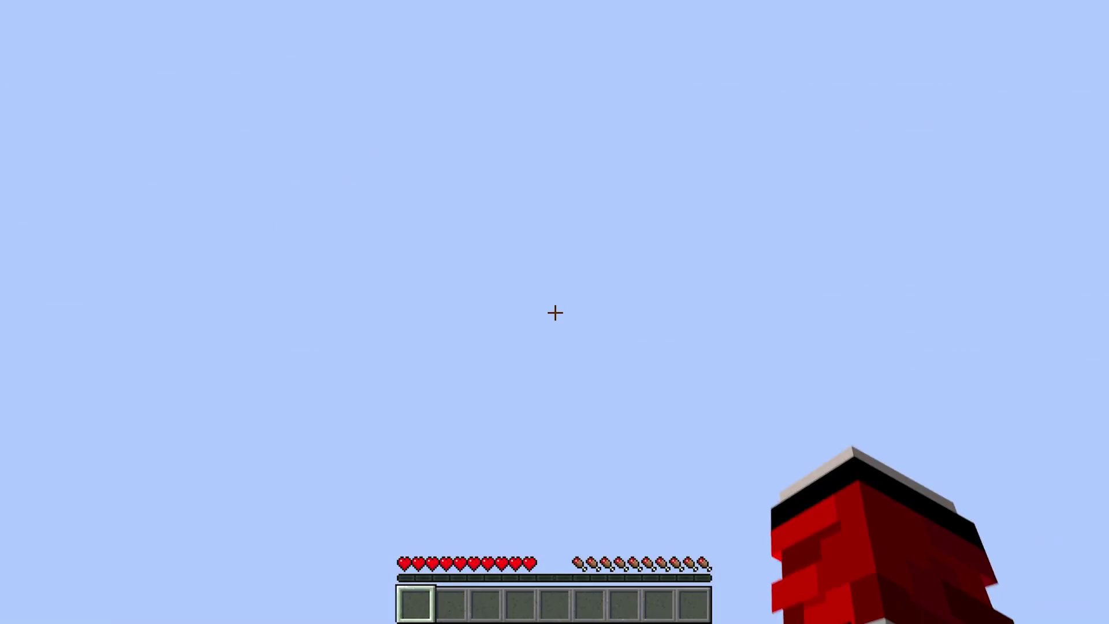
key("F1")
key("F1")
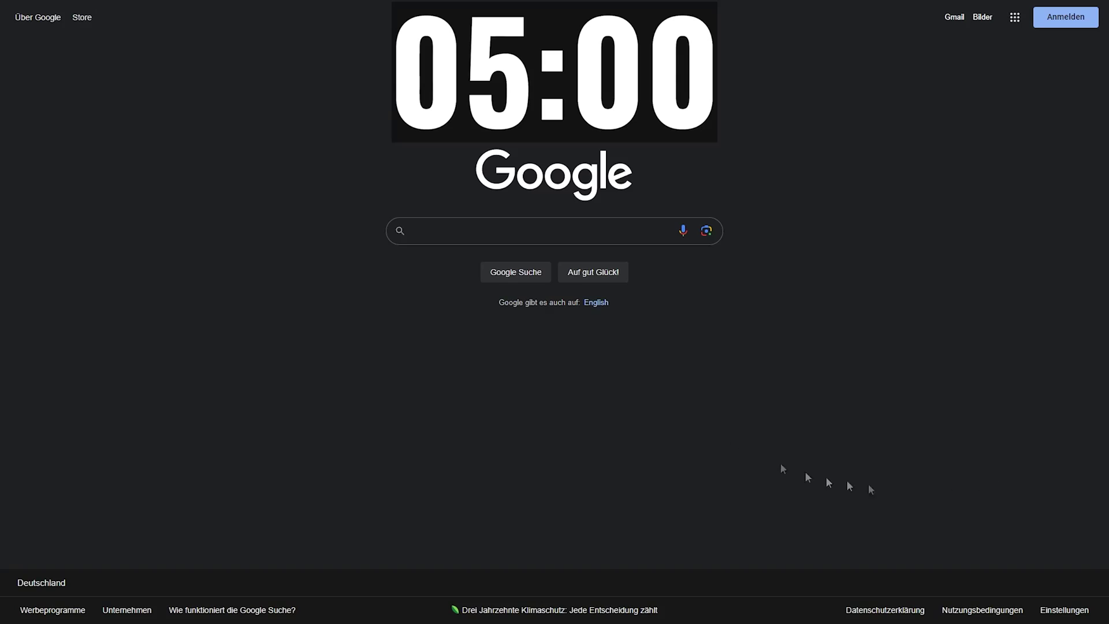
Step: Search Google for Lunar Client and open its official website
left_click(508, 231)
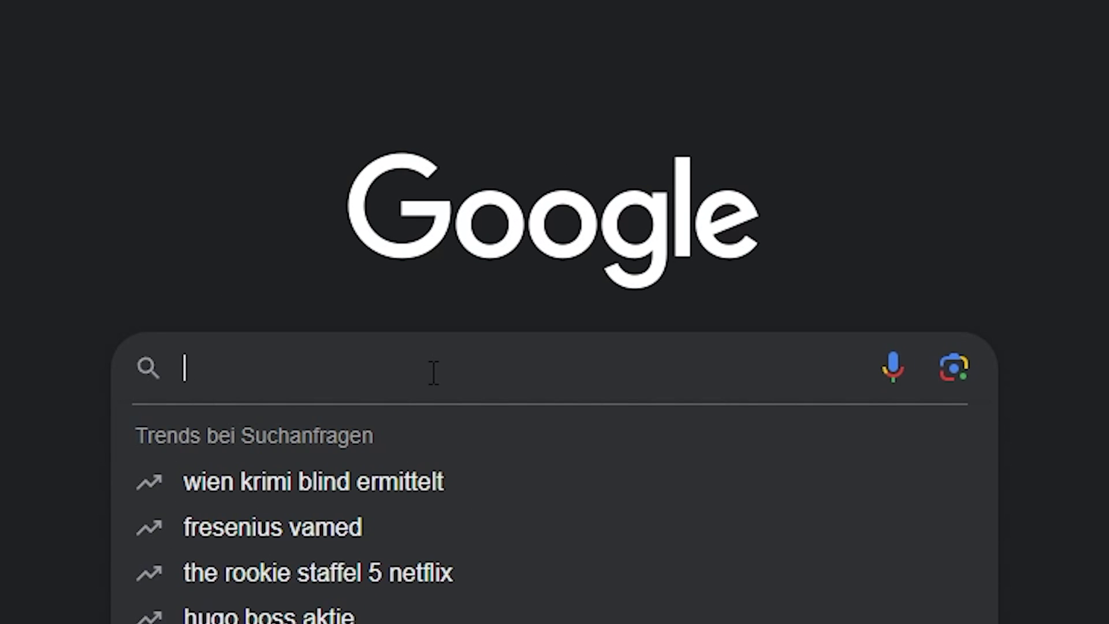
type("lunar clien")
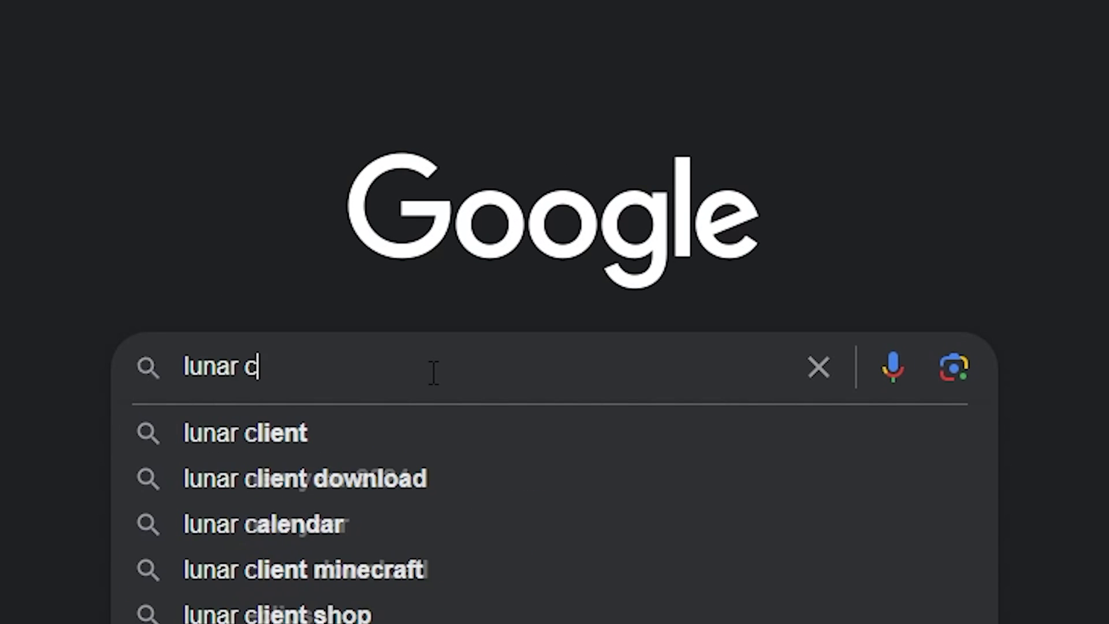
type("tz")
key("Return")
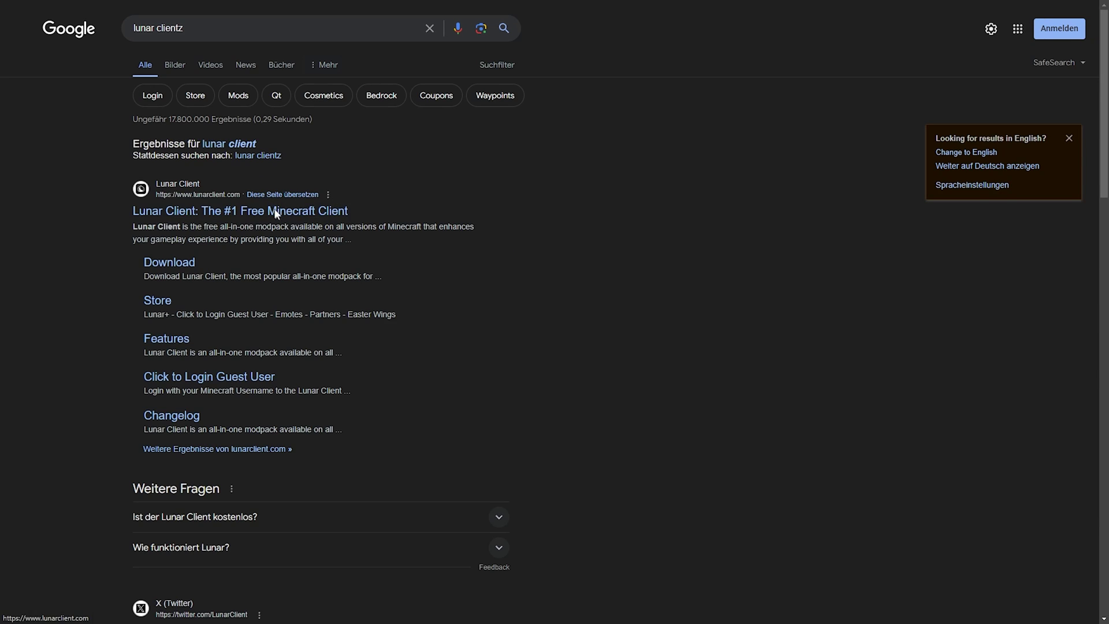
left_click(276, 213)
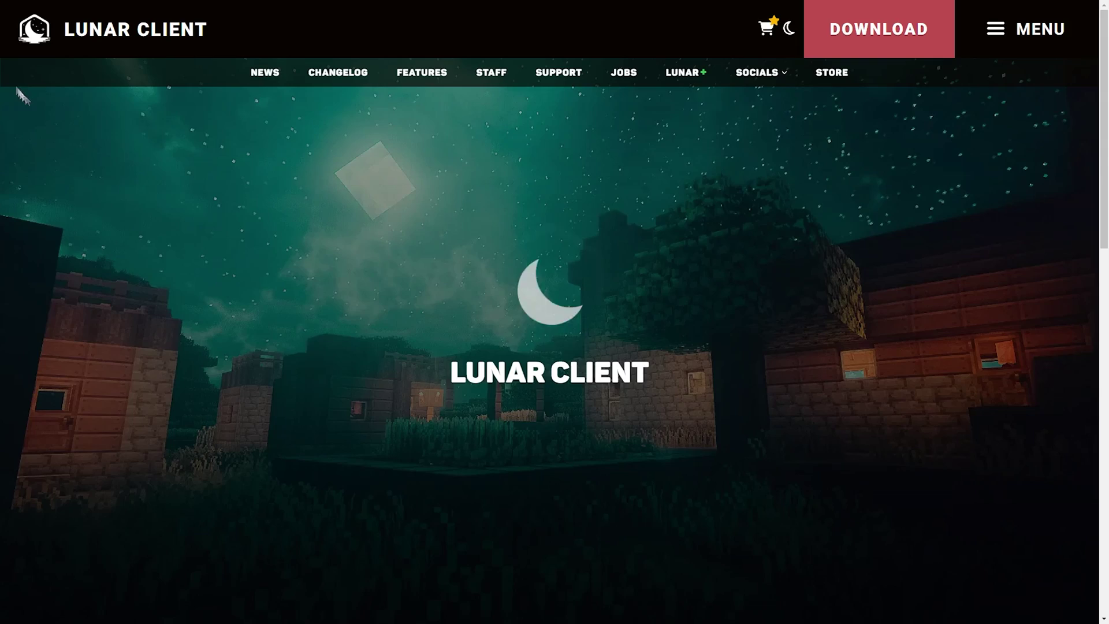
Step: Download the Windows version of Lunar Client from the site's download page
left_click(874, 46)
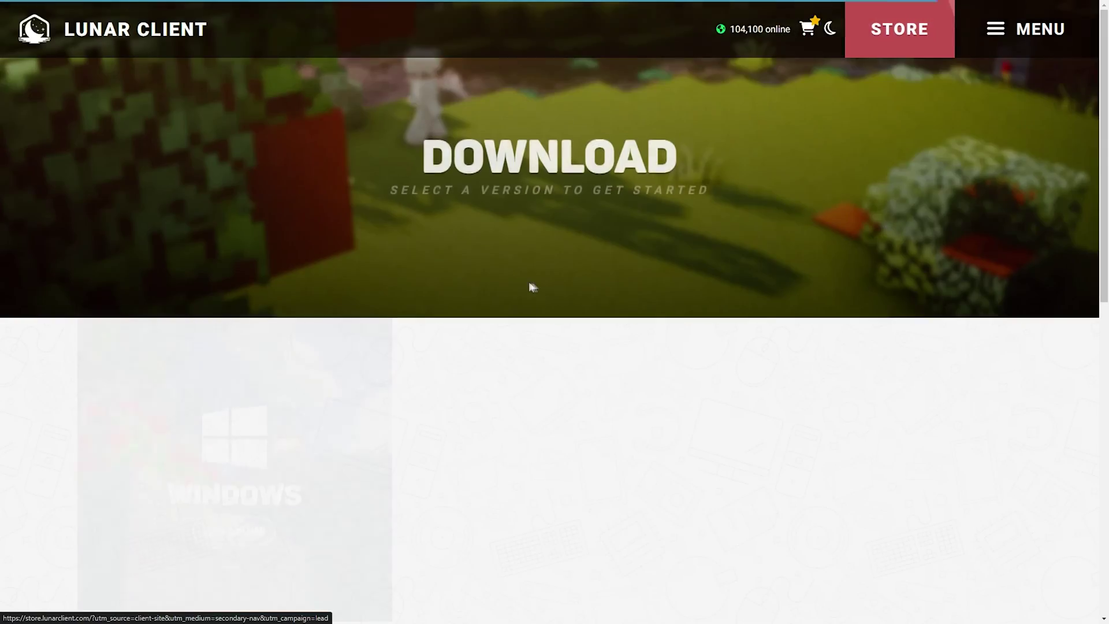
scroll(530, 287, "down", 4)
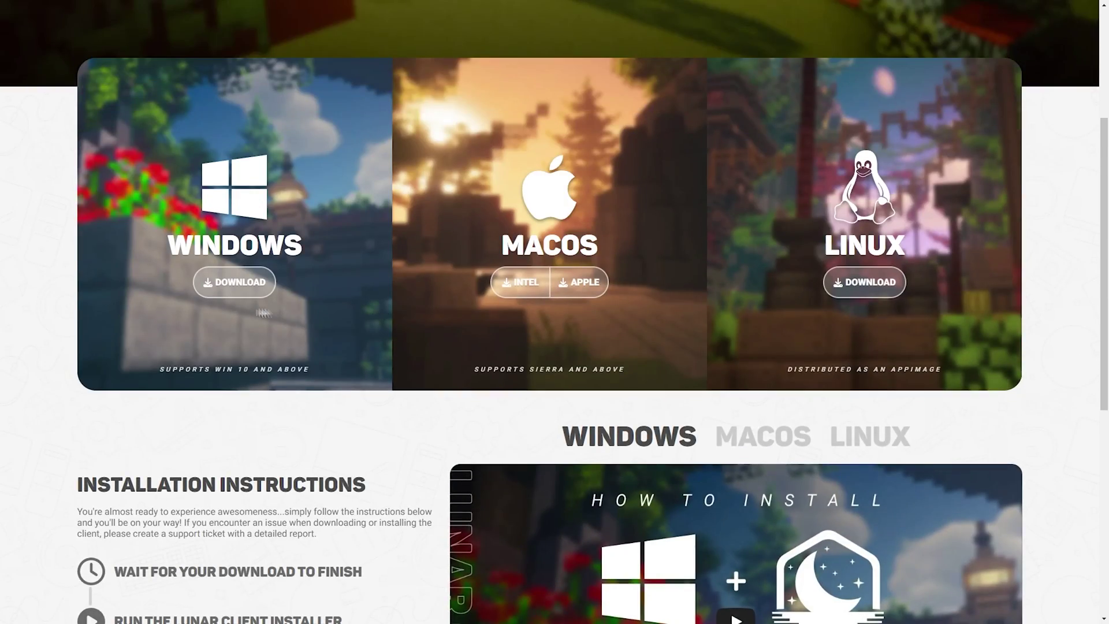
left_click(234, 282)
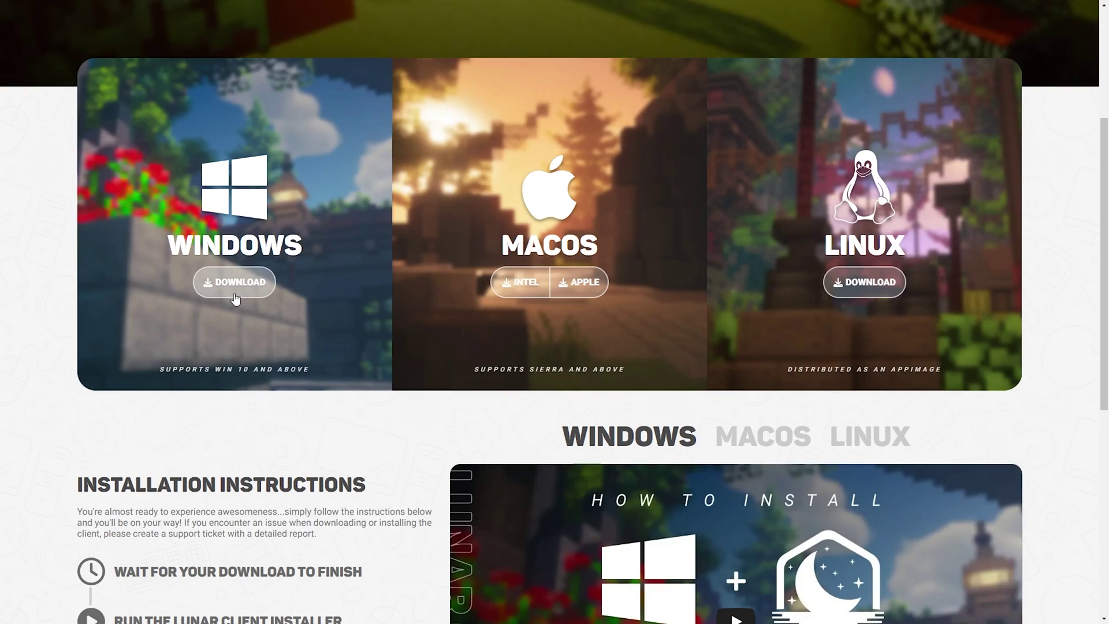
scroll(109, 85, "up", 4)
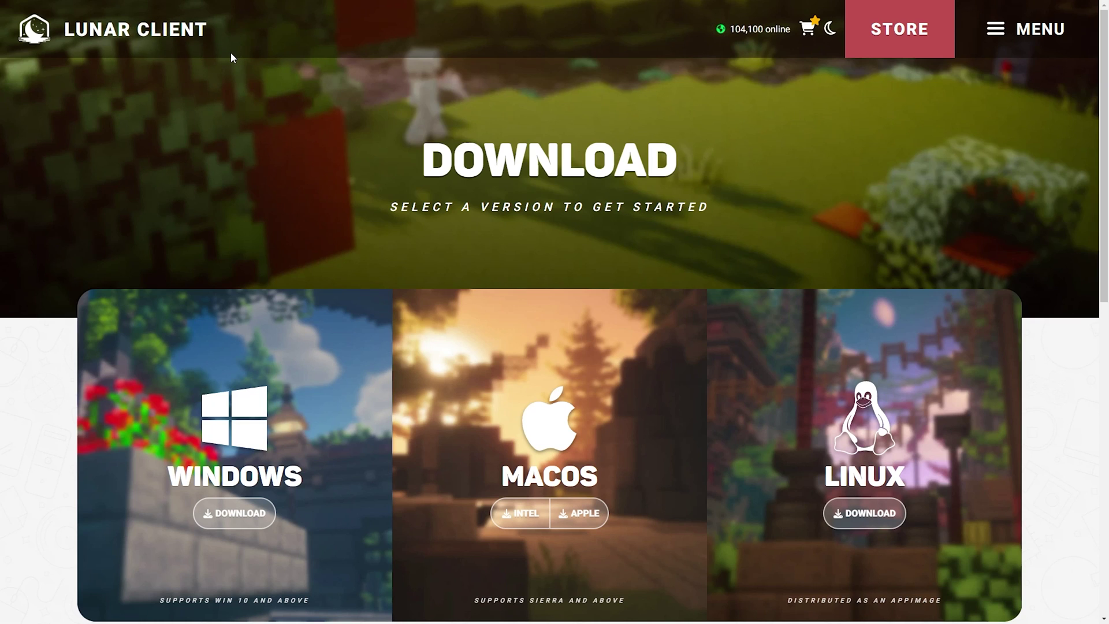
Step: Switch to the installed Lunar Client launcher and open its settings
key("super")
type("lun")
key("Return")
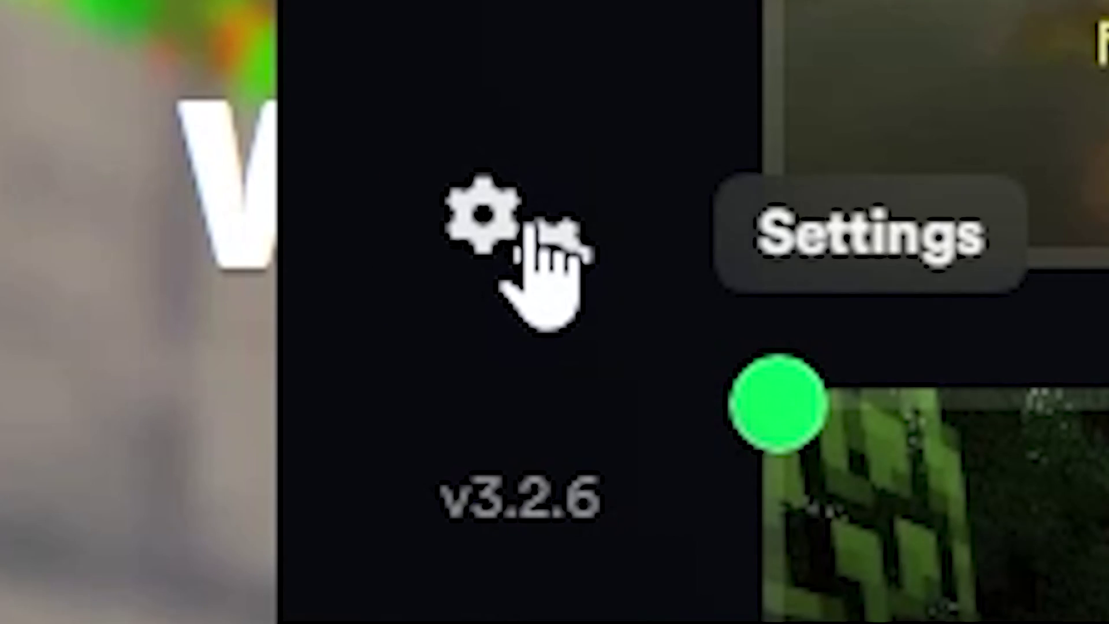
left_click(210, 483)
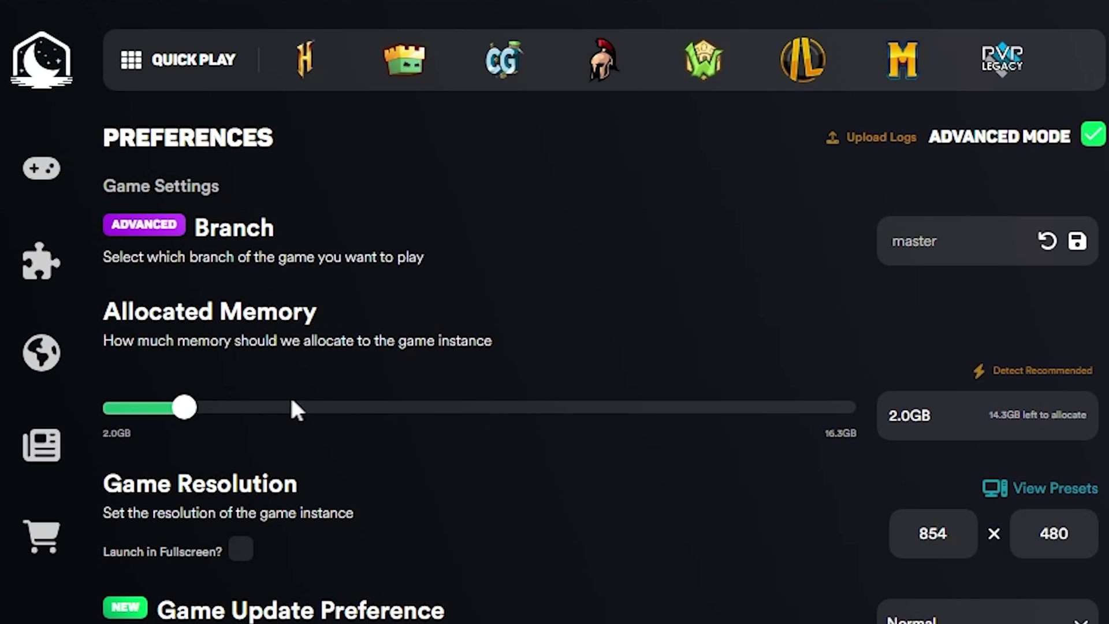
Step: Set the allocated memory to the detected recommended 4.1 GB and launch version 1.8.9
left_click(1022, 375)
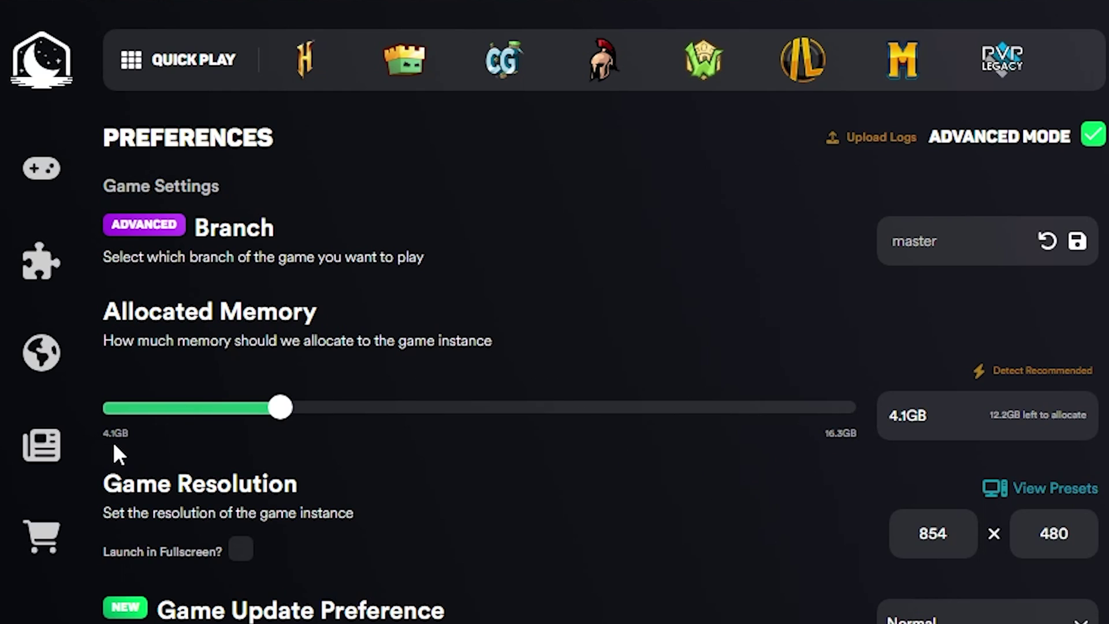
left_click(38, 172)
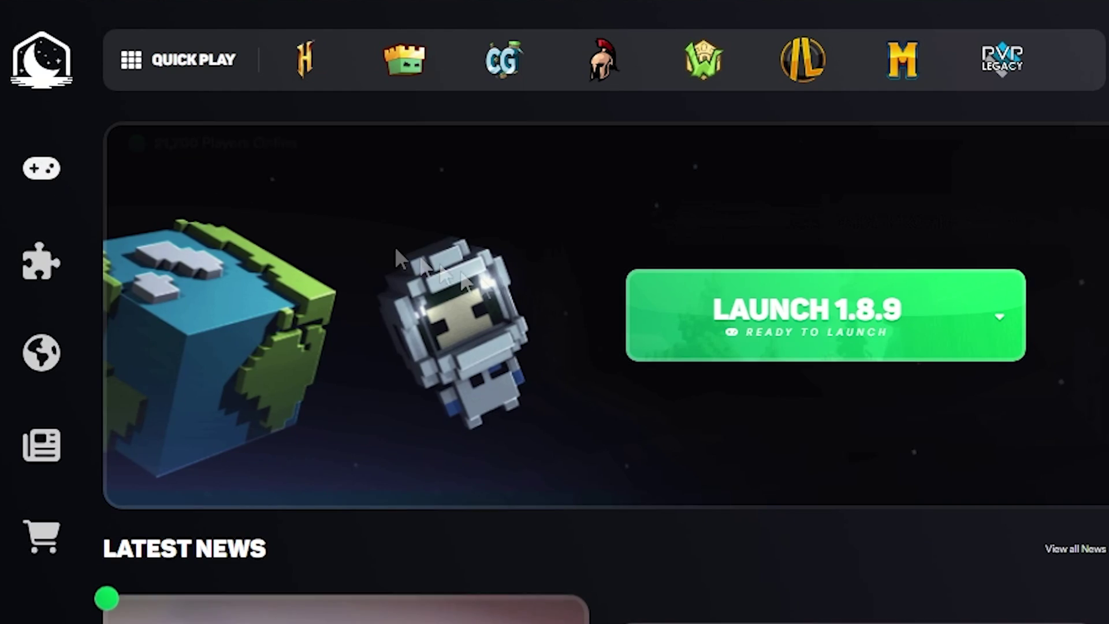
left_click(729, 330)
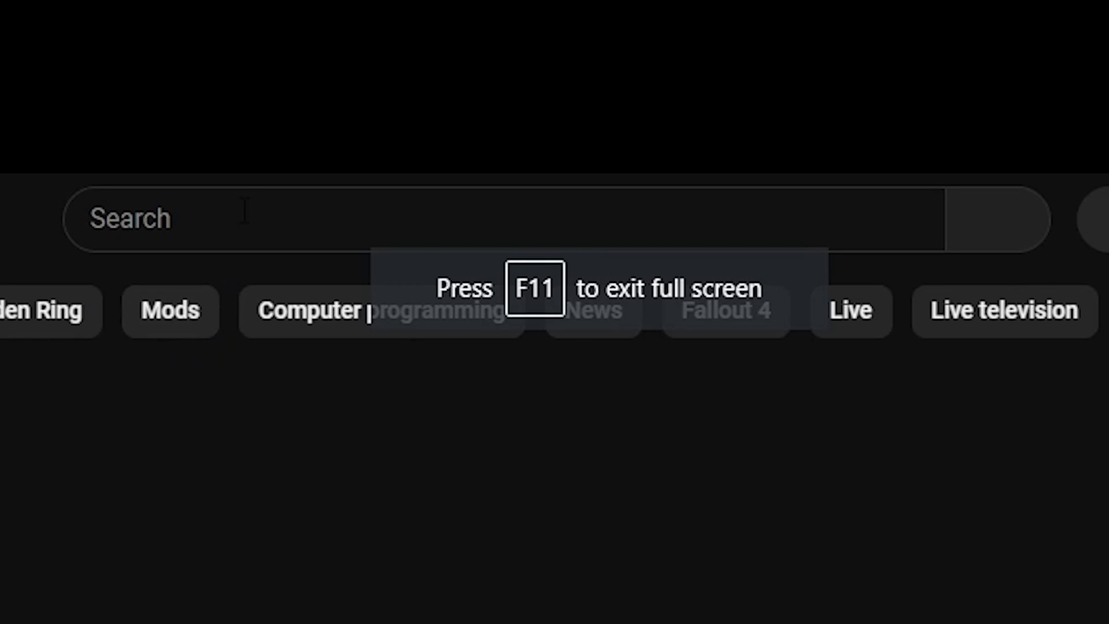
Step: Search YouTube for "yusei fudo minecraft video settings fps" and open the video "How To Get MORE FPS in Minecraft 2022 BEST Minecraft Settings"
left_click(245, 206)
type("yusei fu")
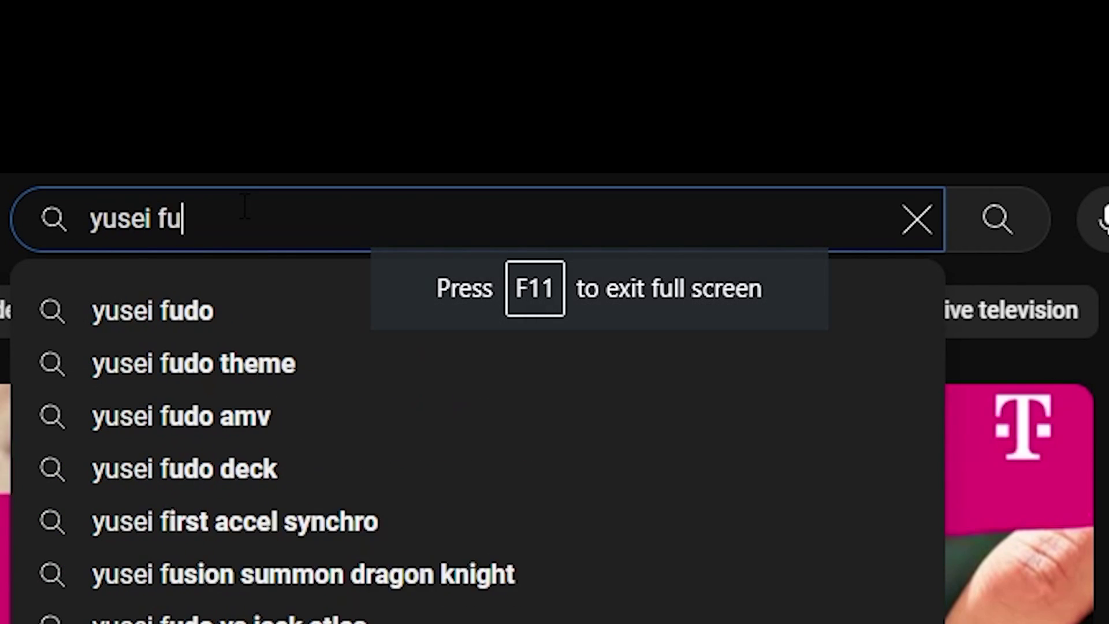
type("do minecraft v")
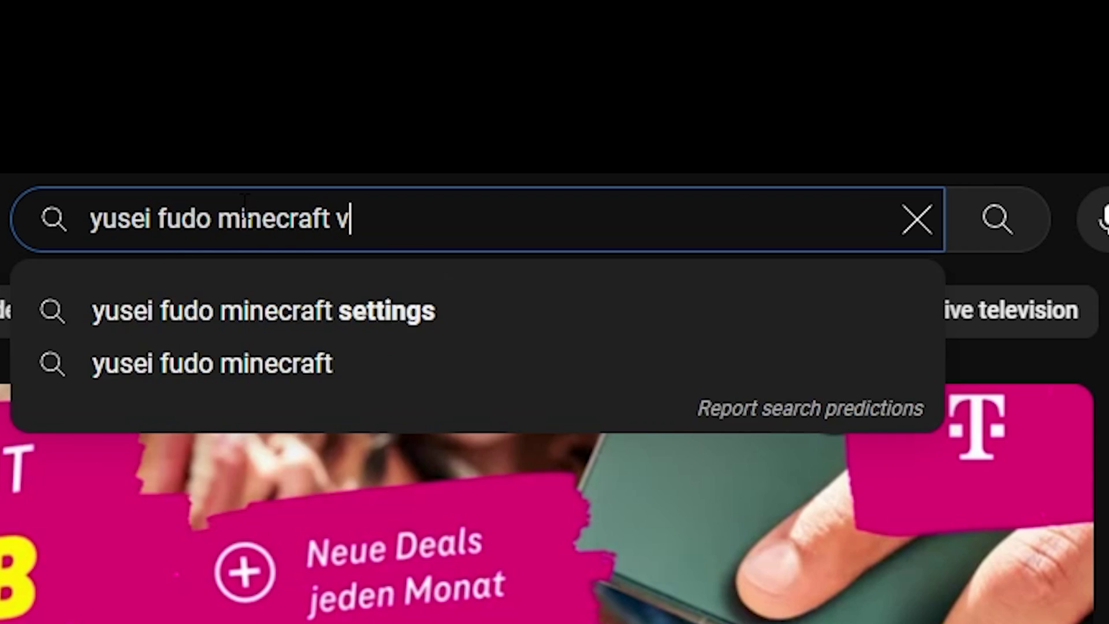
type("ideo settings fps")
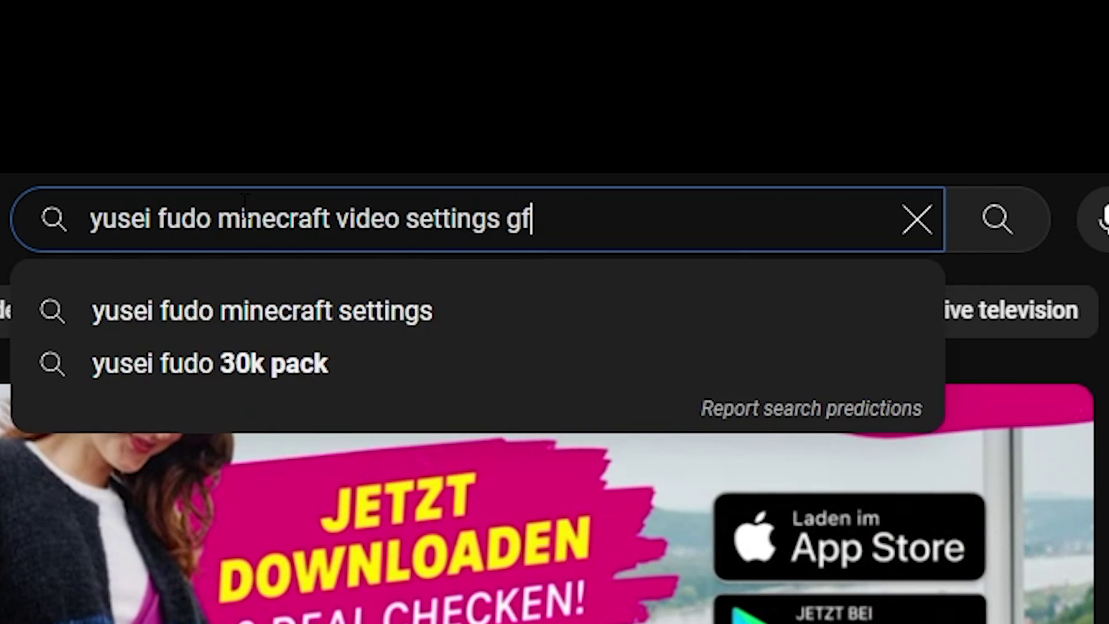
key("Return")
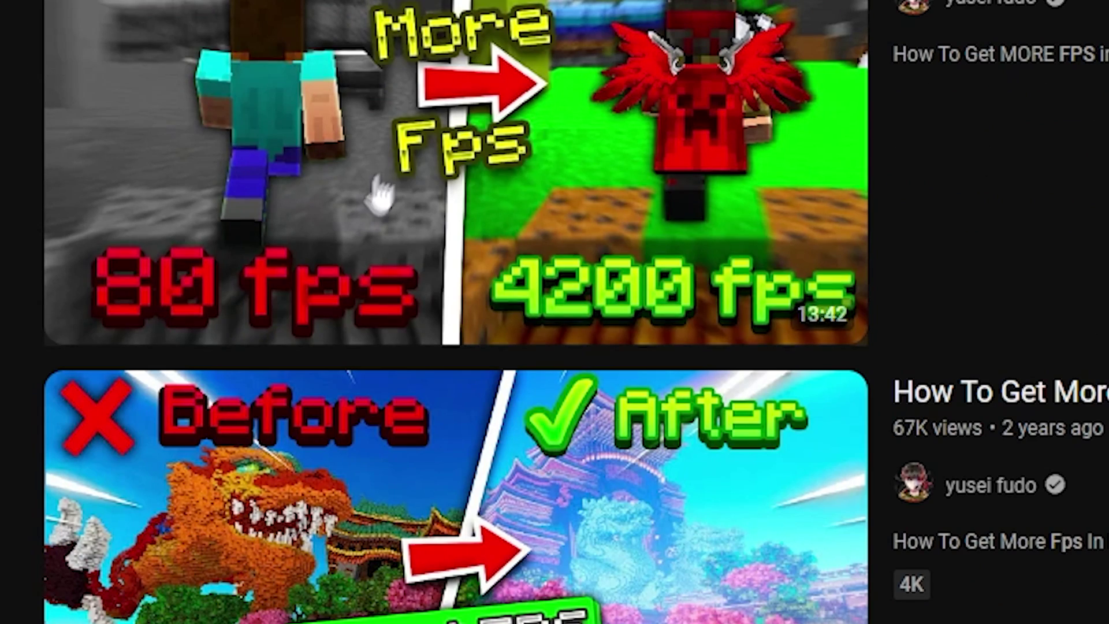
left_click(376, 360)
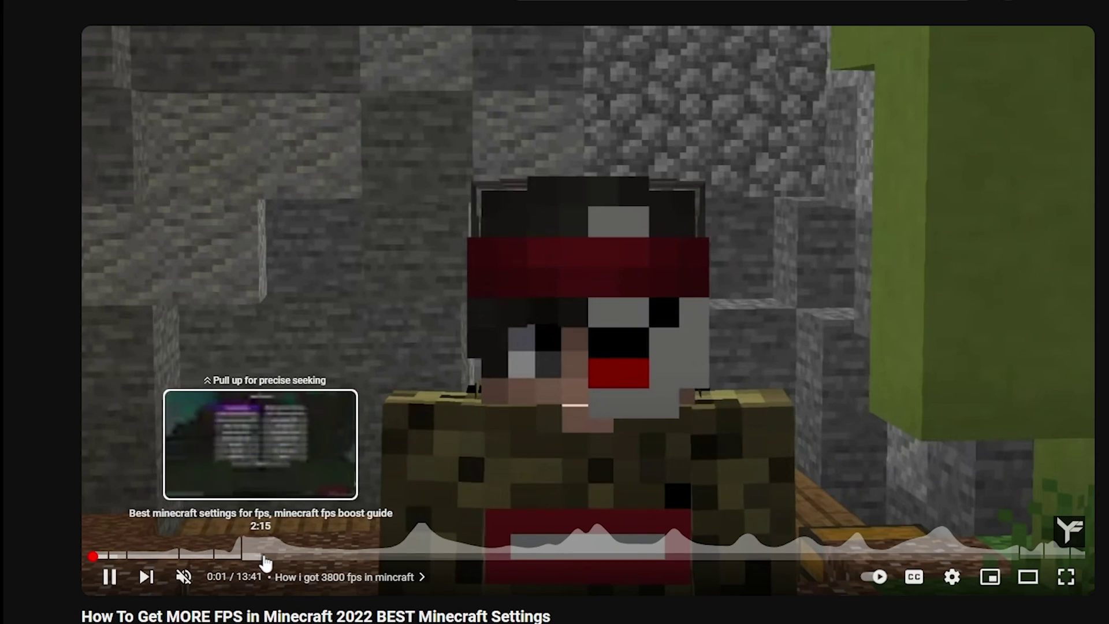
Step: Skip ahead in the YouTube video to the chapter "Best minecraft settings for fps, minecraft fps boost guide"
left_click(268, 556)
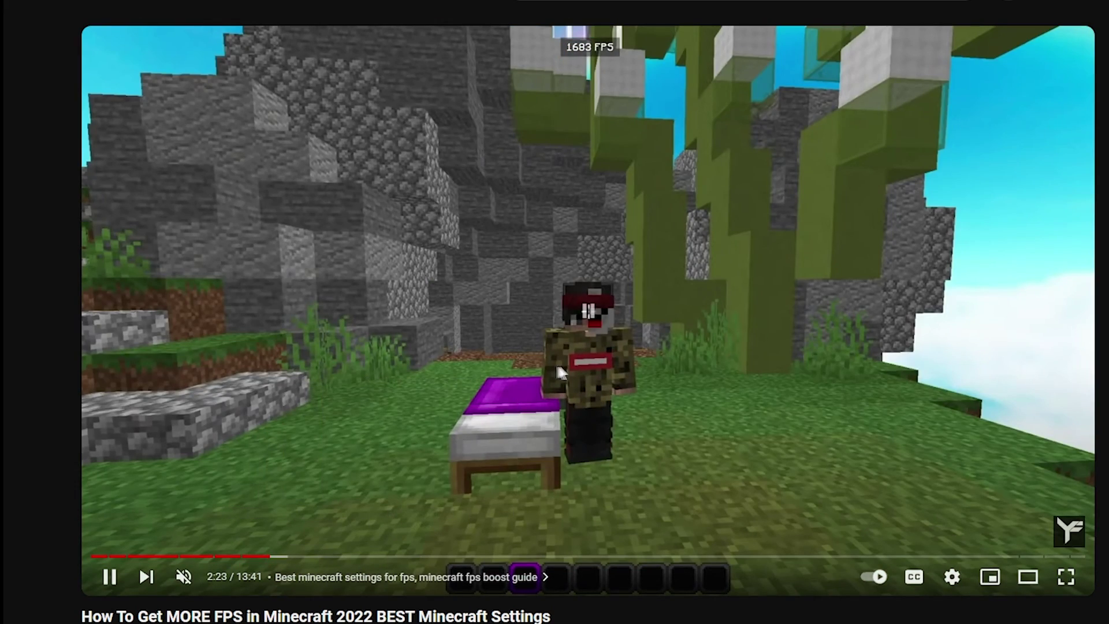
left_click(559, 372)
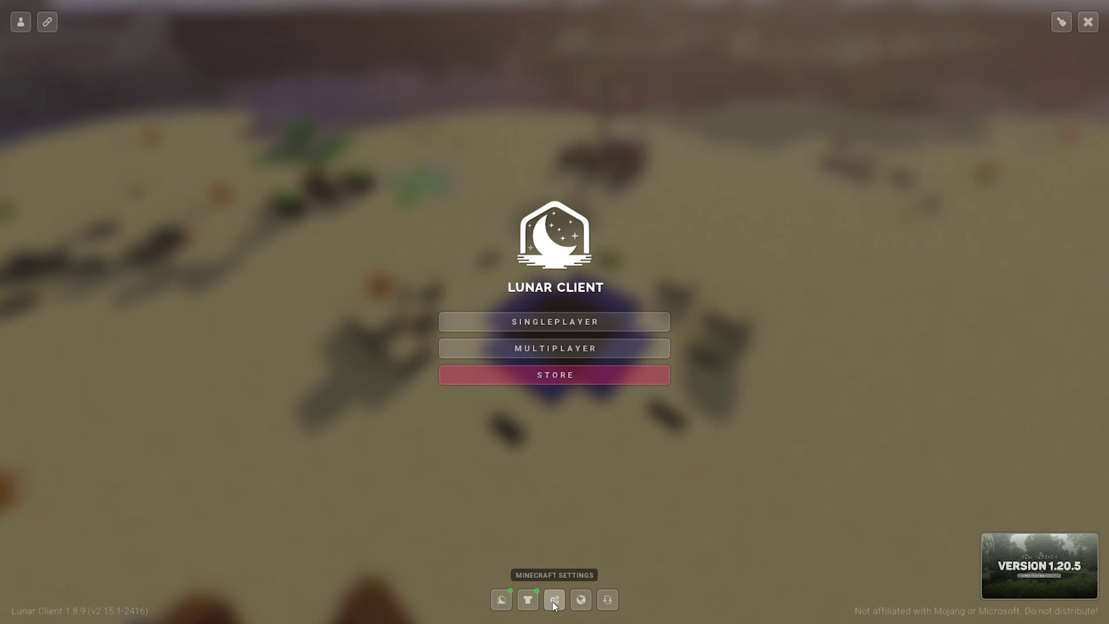
Step: In Lunar Client's Minecraft video settings, set render distance to 2 Tiny, turn off smooth lighting and dynamic lights, and return to the main menu
left_click(553, 601)
left_click(438, 285)
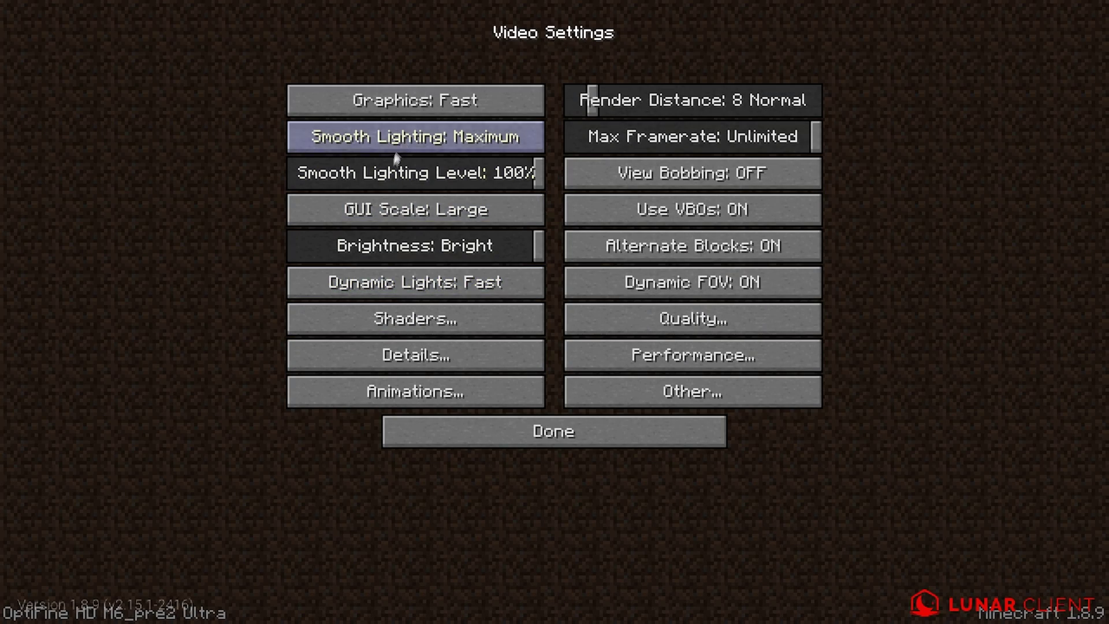
left_click_drag(587, 100, 520, 101)
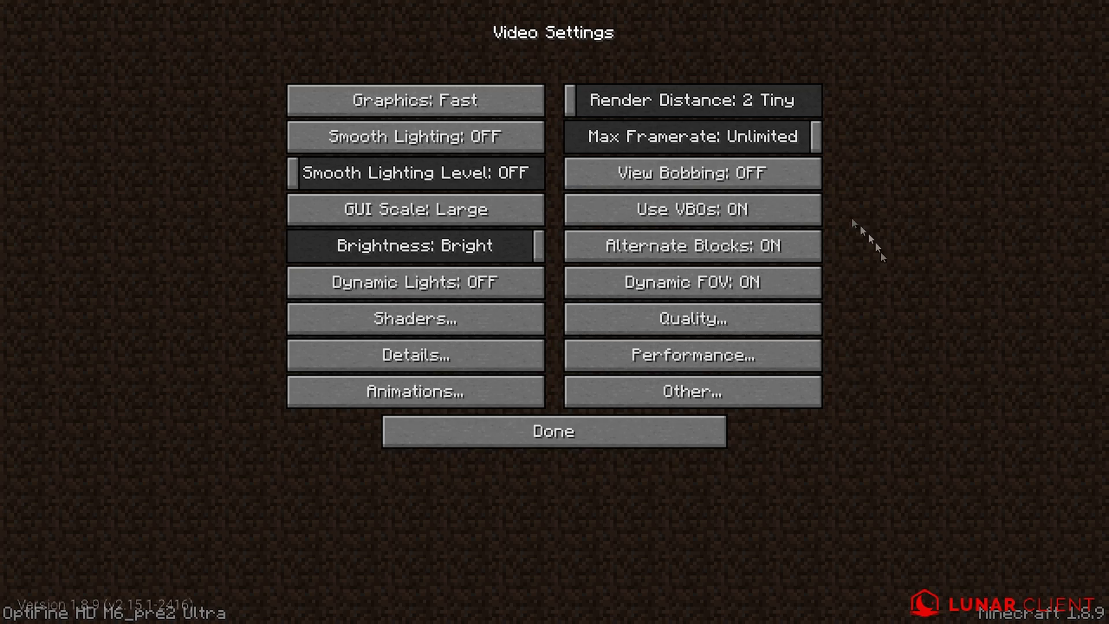
left_click(633, 439)
left_click(567, 428)
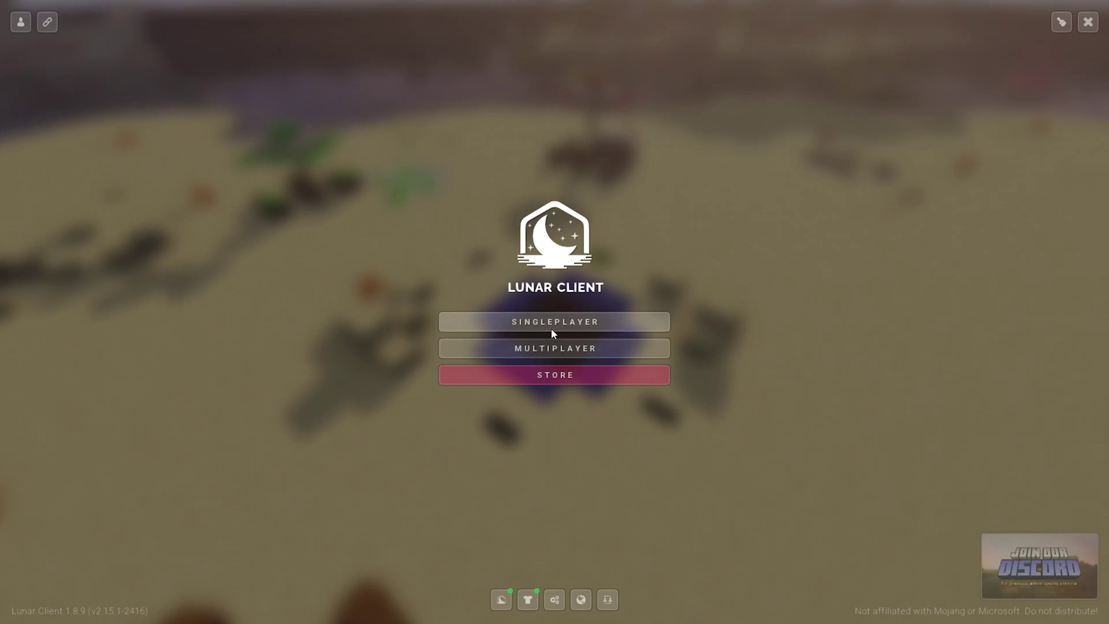
Step: Load the first saved singleplayer world
left_click(551, 322)
left_click(507, 74)
left_click(508, 75)
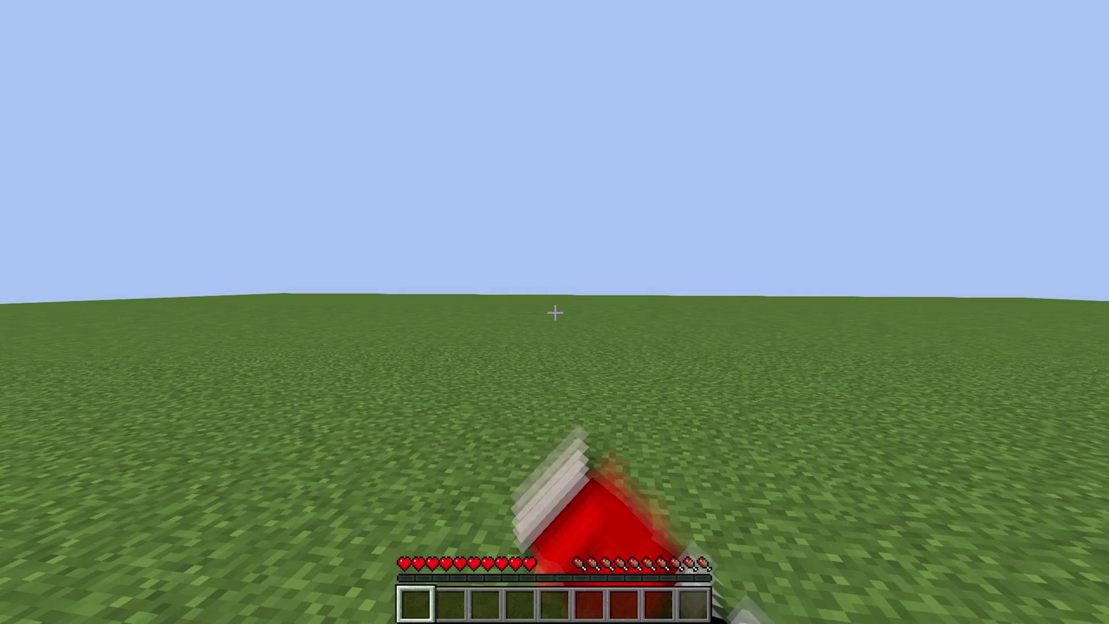
Step: Open the Lunar Client mod settings in the world and activate the "All mods off" profile
key("Shift_R")
left_click(554, 311)
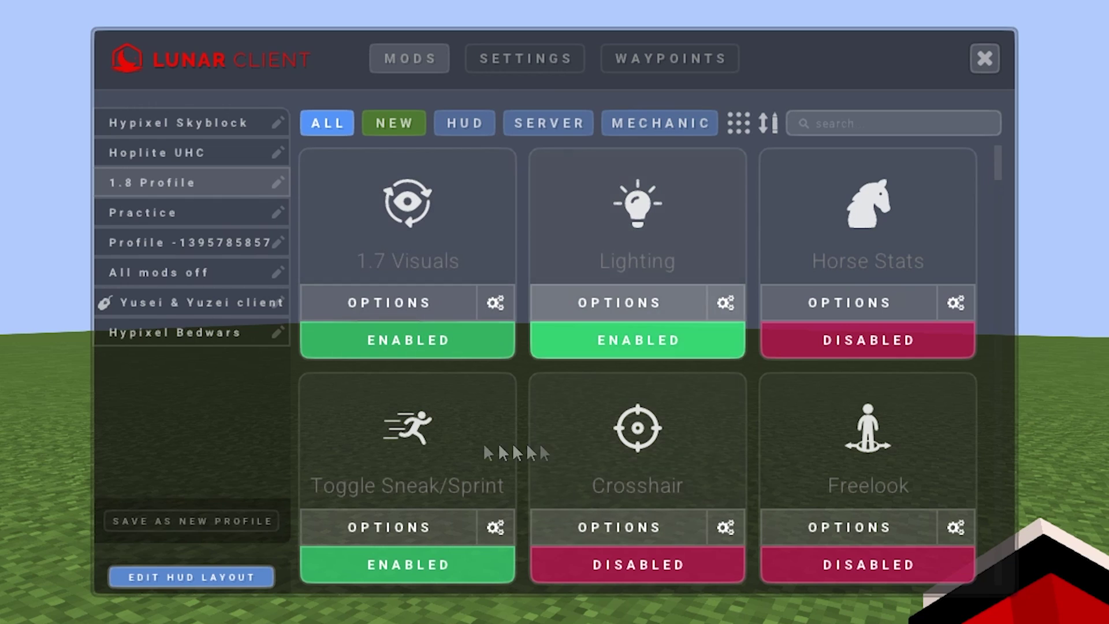
left_click(85, 271)
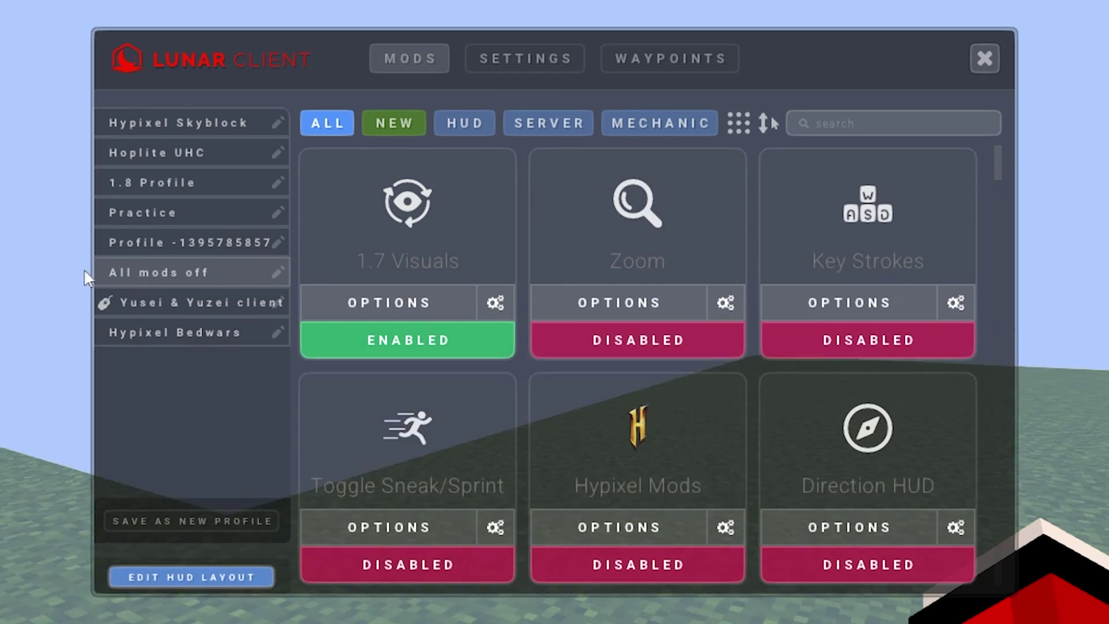
Step: Set the Chat mod's background opacity to 0.00 and return to the mod list
scroll(473, 391, "down", 4)
scroll(511, 393, "down", 6)
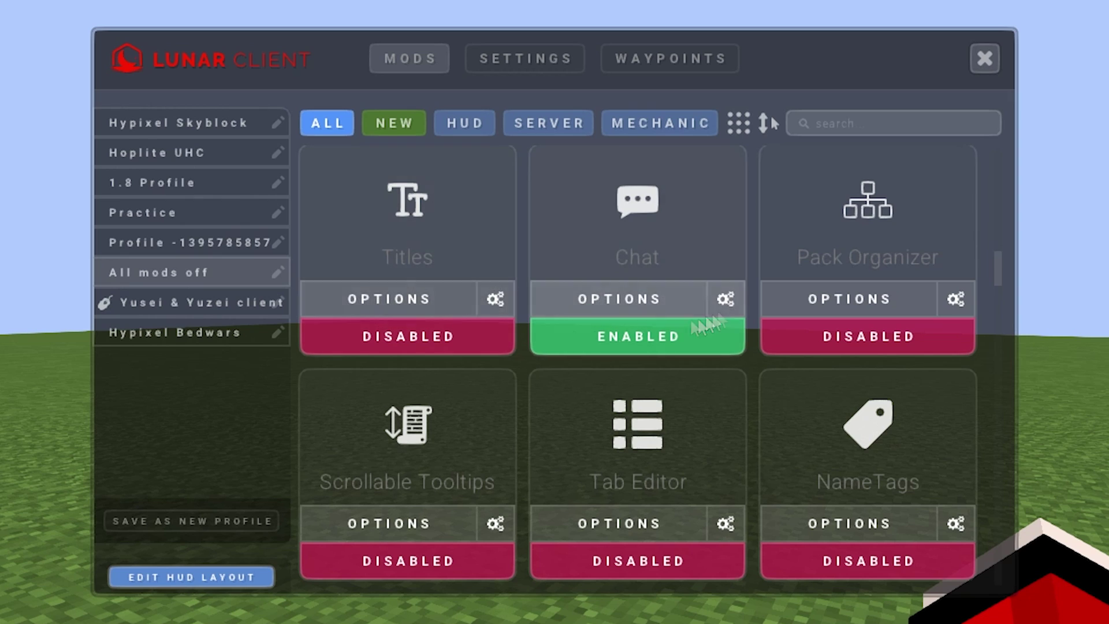
left_click(586, 306)
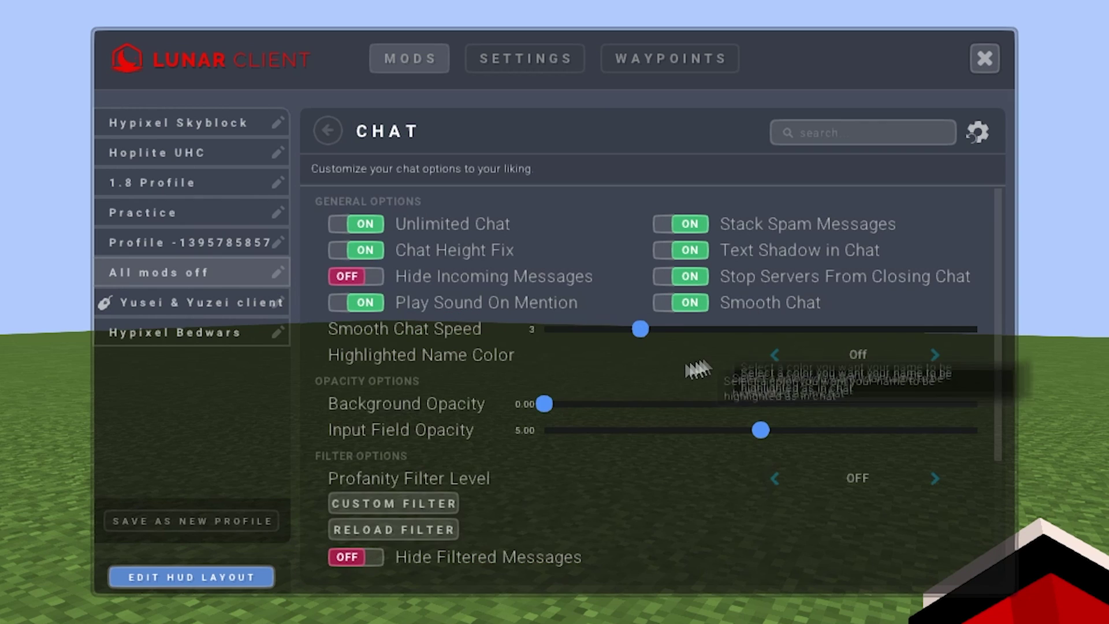
left_click(546, 404)
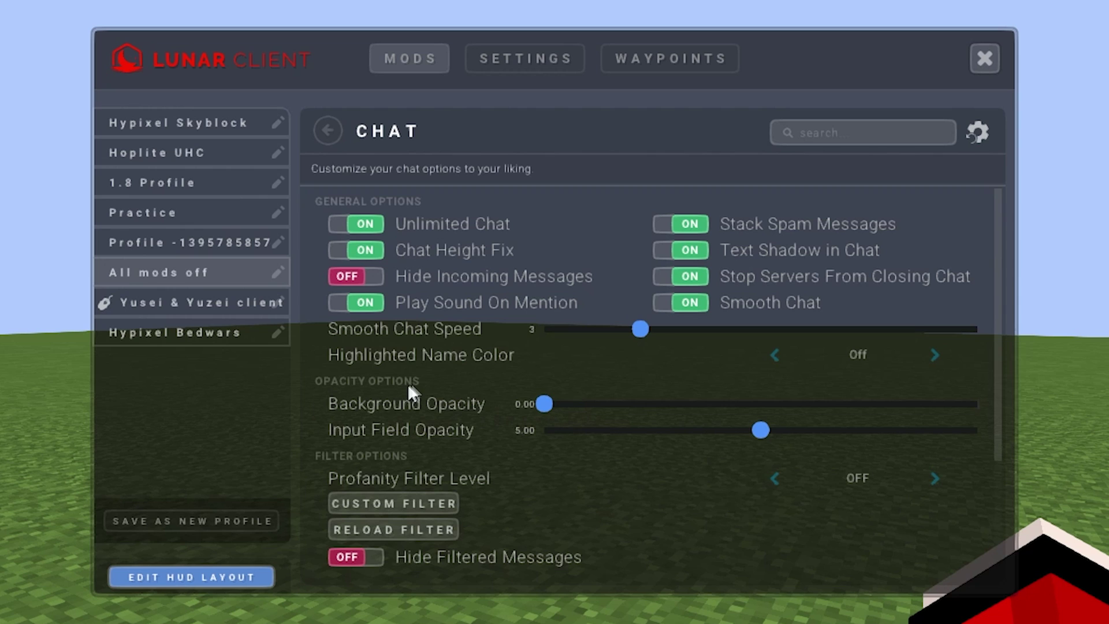
key("Escape")
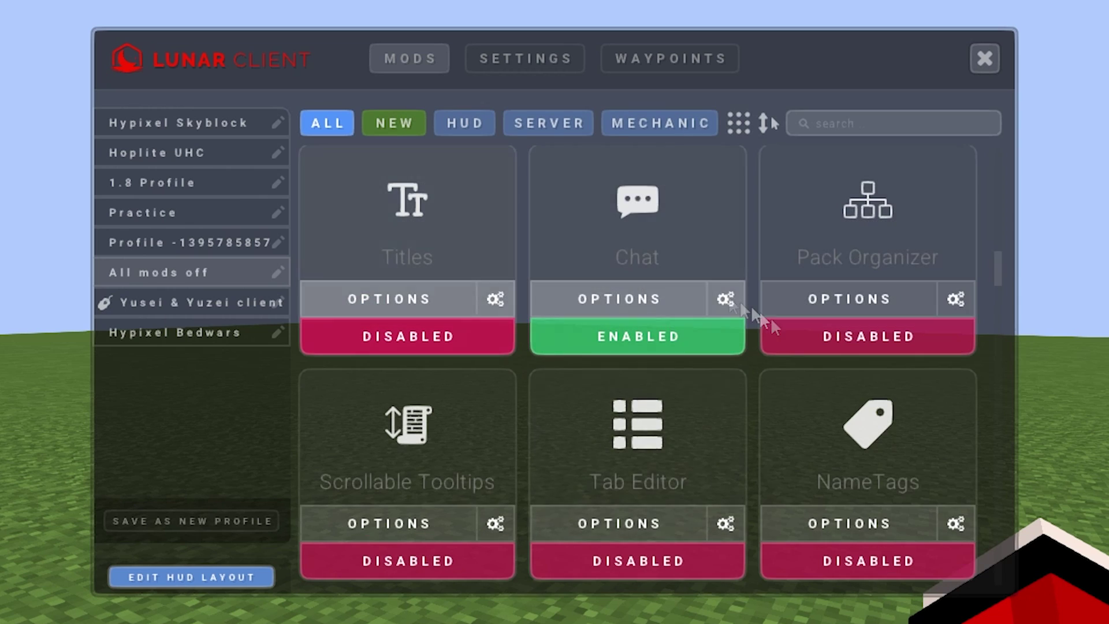
Step: Make sure Text Shadow and Show Background are off in the FPS mod's options, and return to the mod list
scroll(639, 344, "up", 6)
left_click(433, 260)
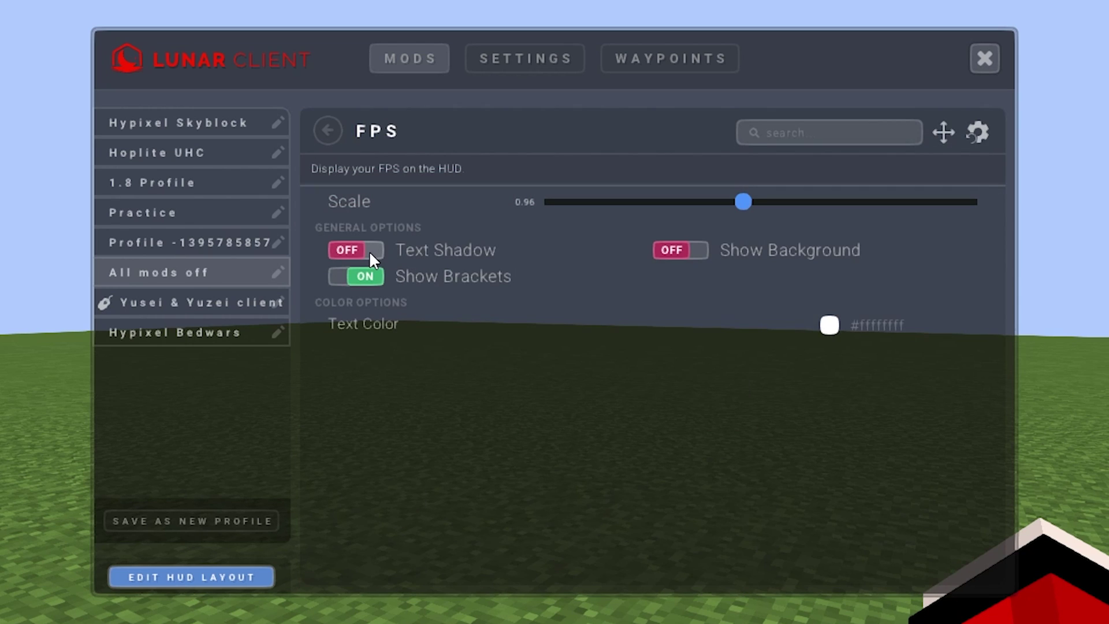
left_click(698, 249)
key("Escape")
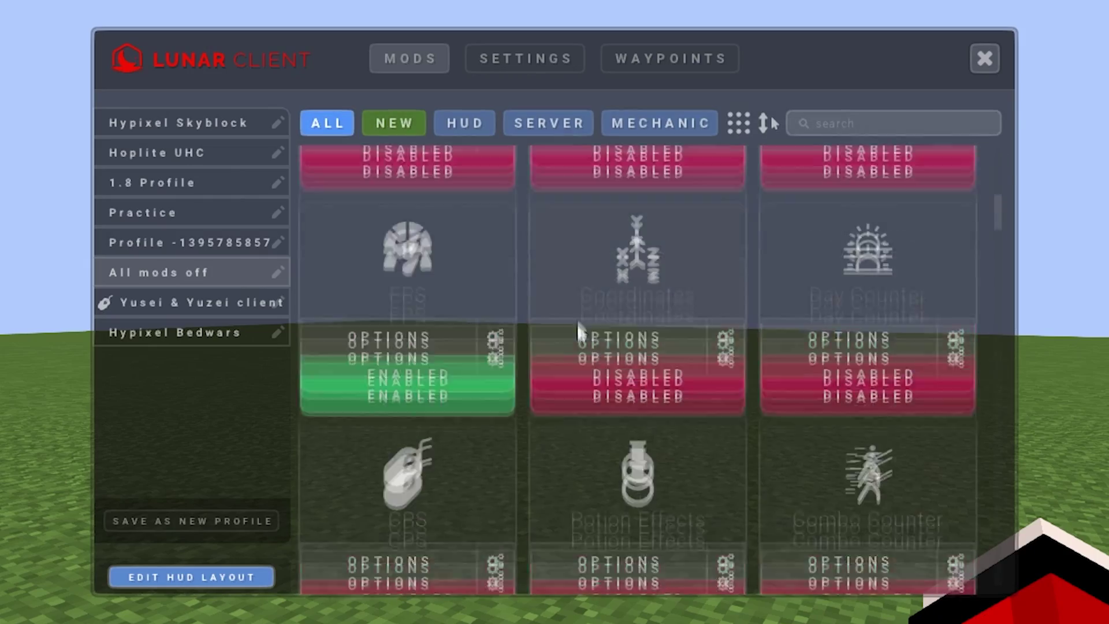
Step: Look through the remaining mods for any that are still enabled, and return to the game
scroll(750, 301, "down", 3)
scroll(817, 297, "down", 10)
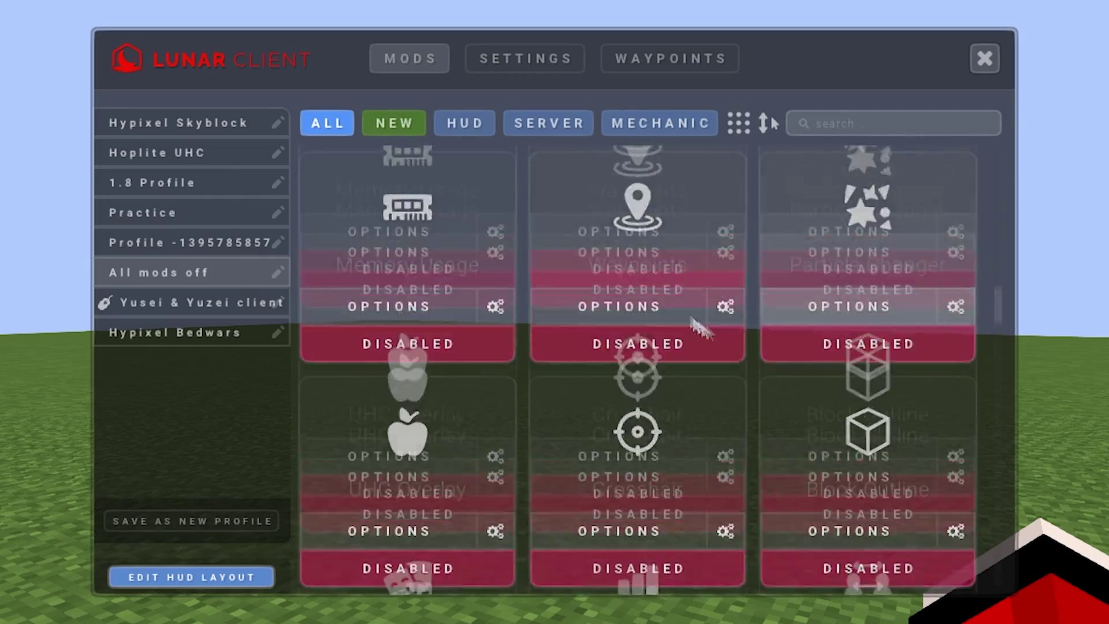
scroll(736, 278, "down", 10)
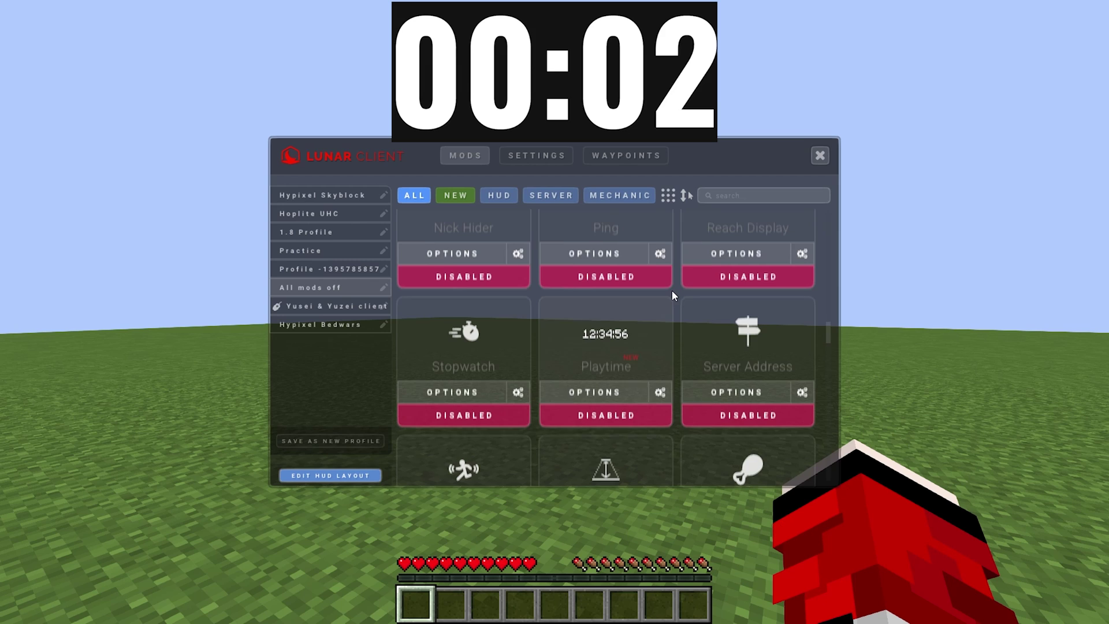
scroll(671, 296, "up", 1)
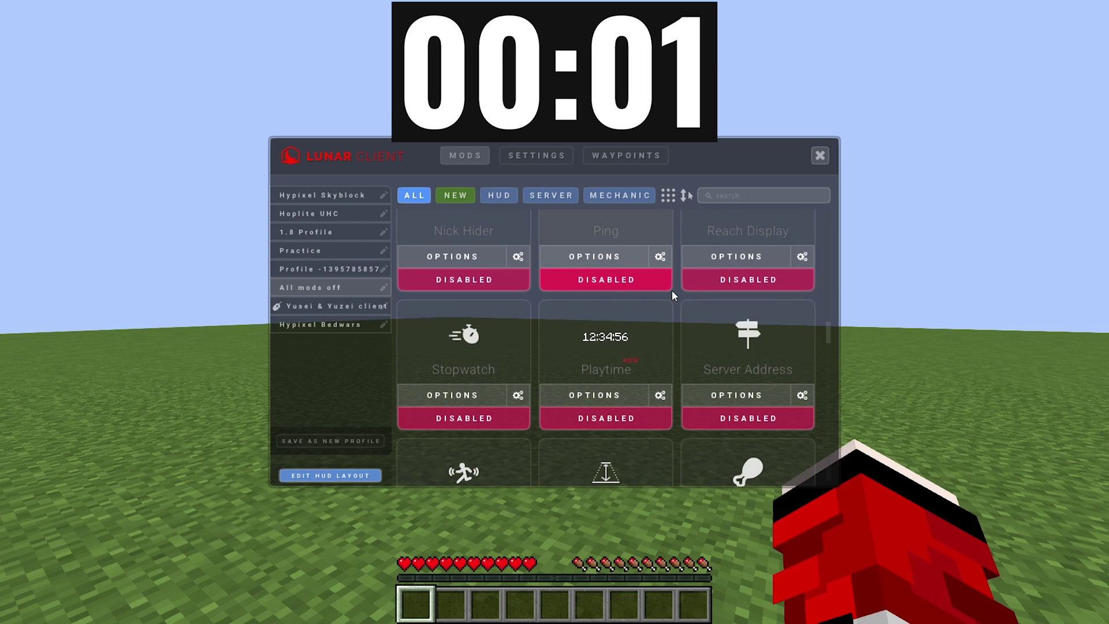
key("Escape")
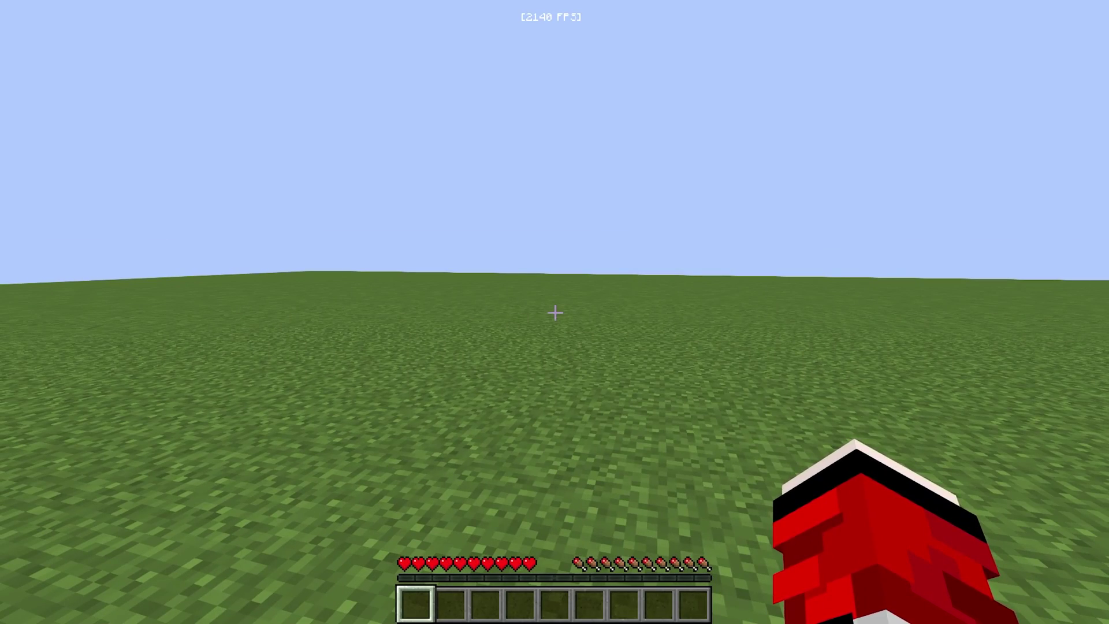
key("F5")
key("F5")
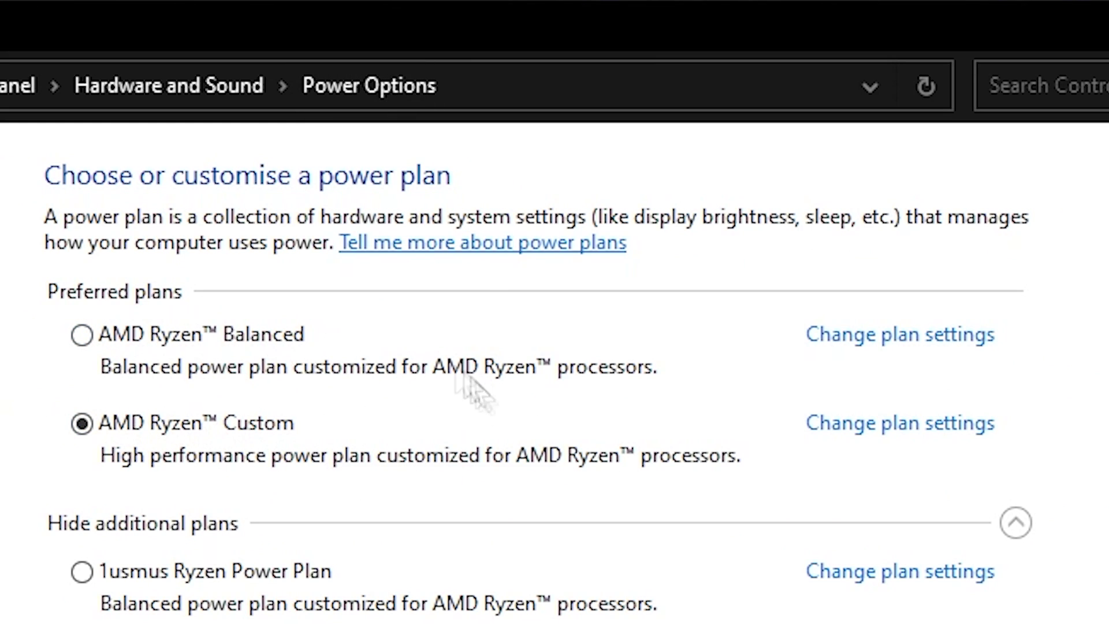
Step: Examine the available preferred and additional power plans in the Windows Power Options
scroll(292, 452, "down", 6)
scroll(272, 448, "up", 3)
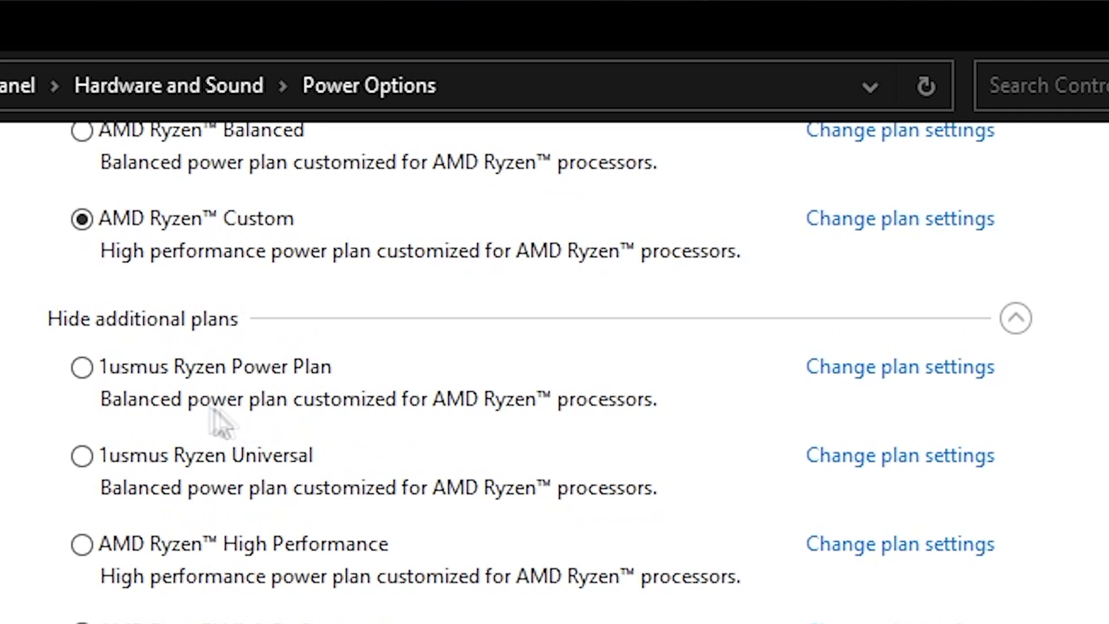
scroll(321, 495, "down", 5)
scroll(745, 578, "up", 8)
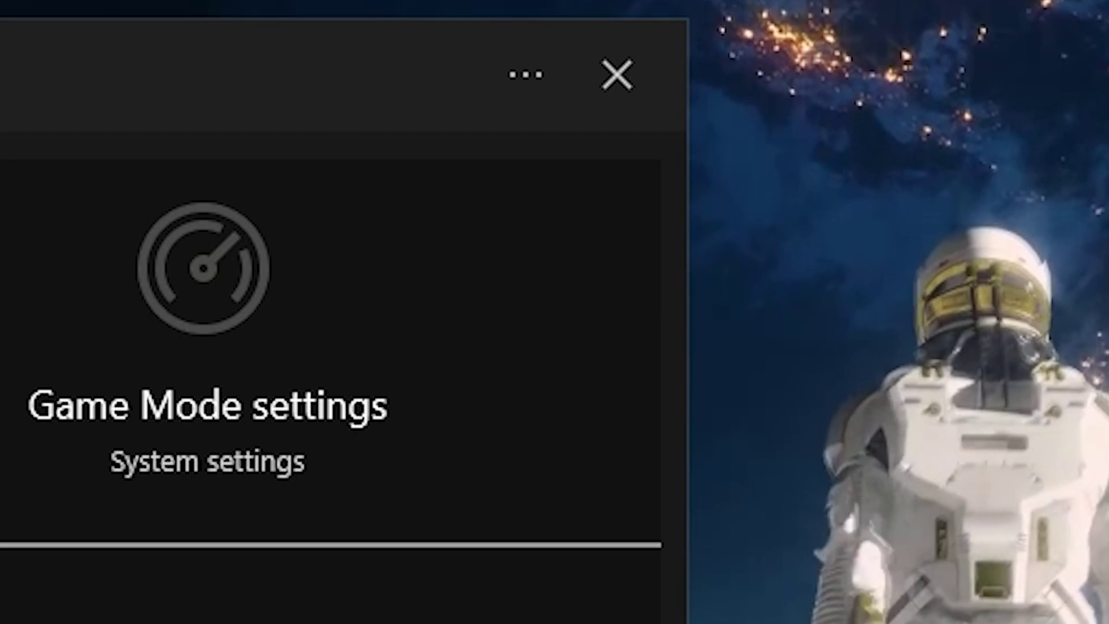
Step: Open the Windows Game Mode settings from the system search
key("Return")
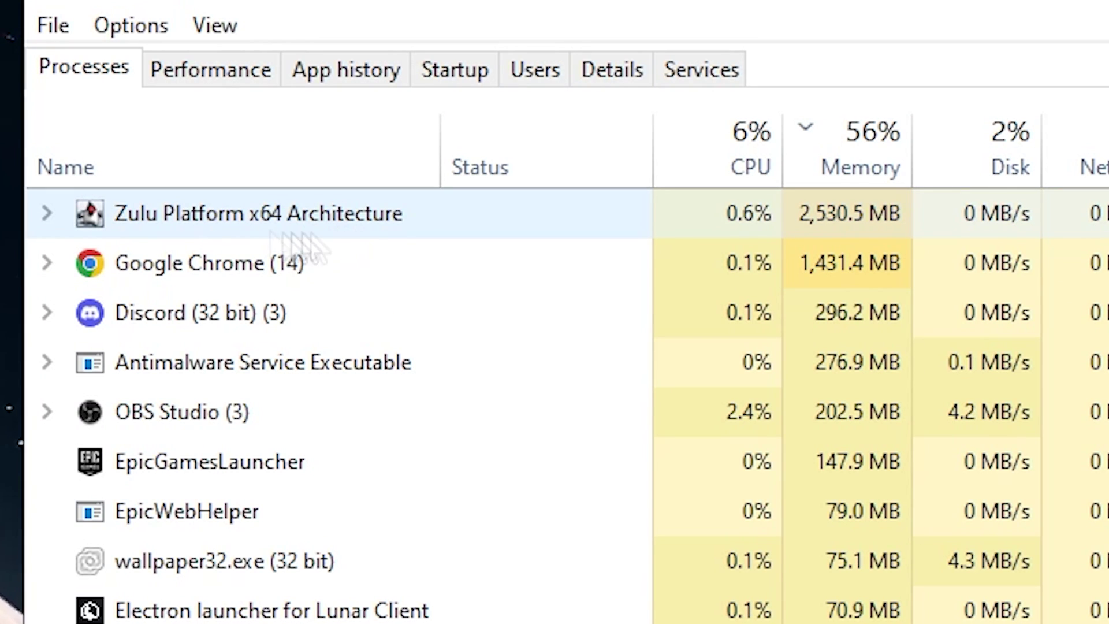
Step: In Task Manager, go to the details of the Zulu Platform process and show the priority options for javaw.exe
right_click(236, 228)
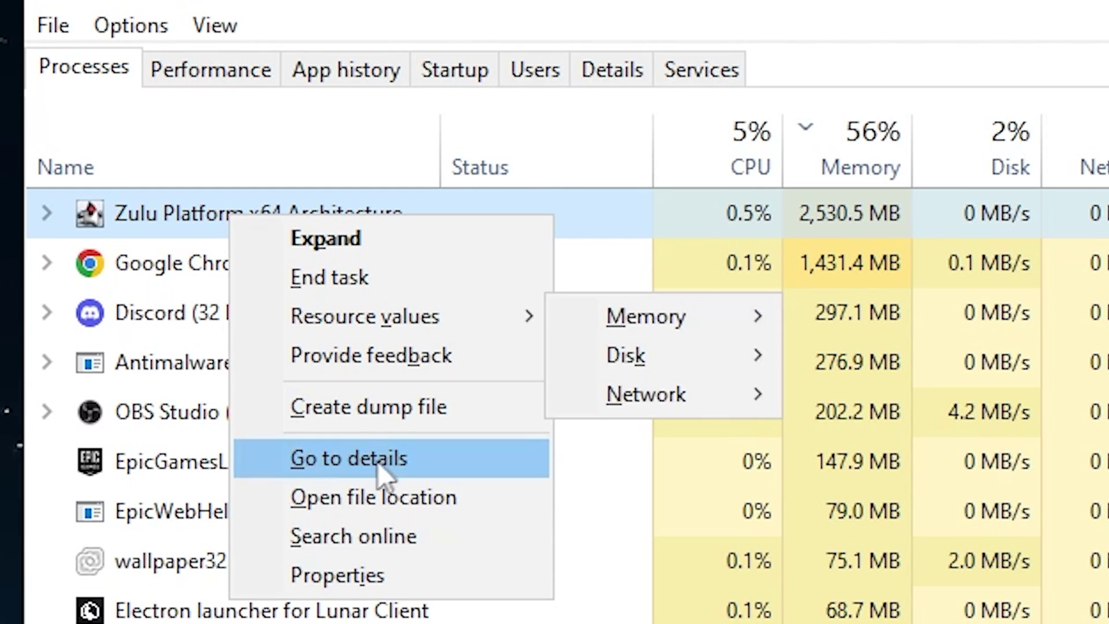
left_click(314, 470)
right_click(324, 294)
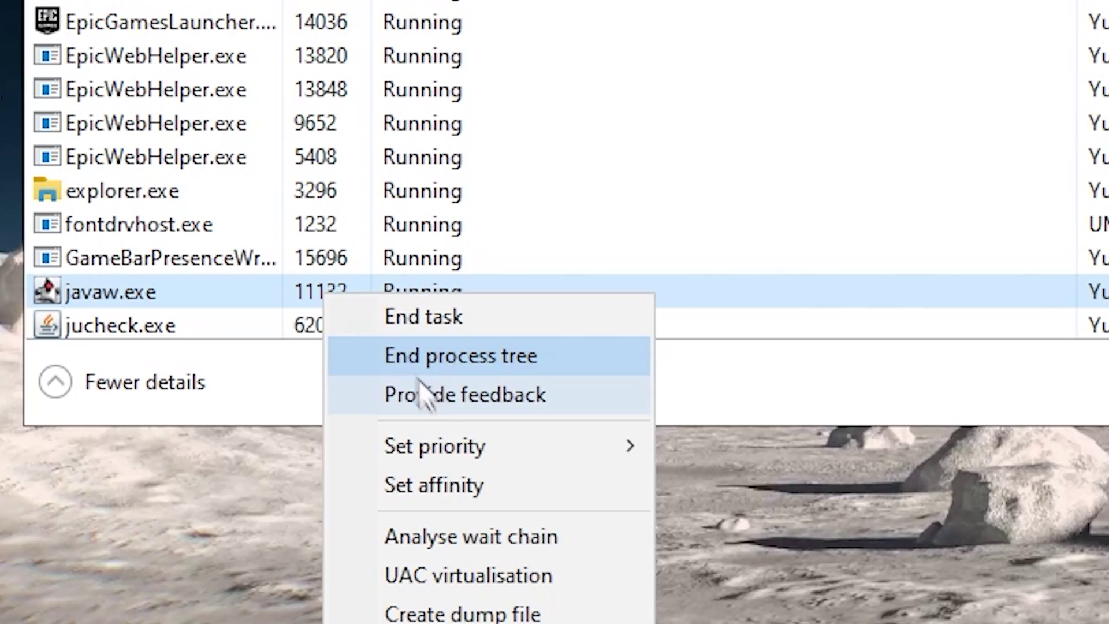
mouse_move(578, 446)
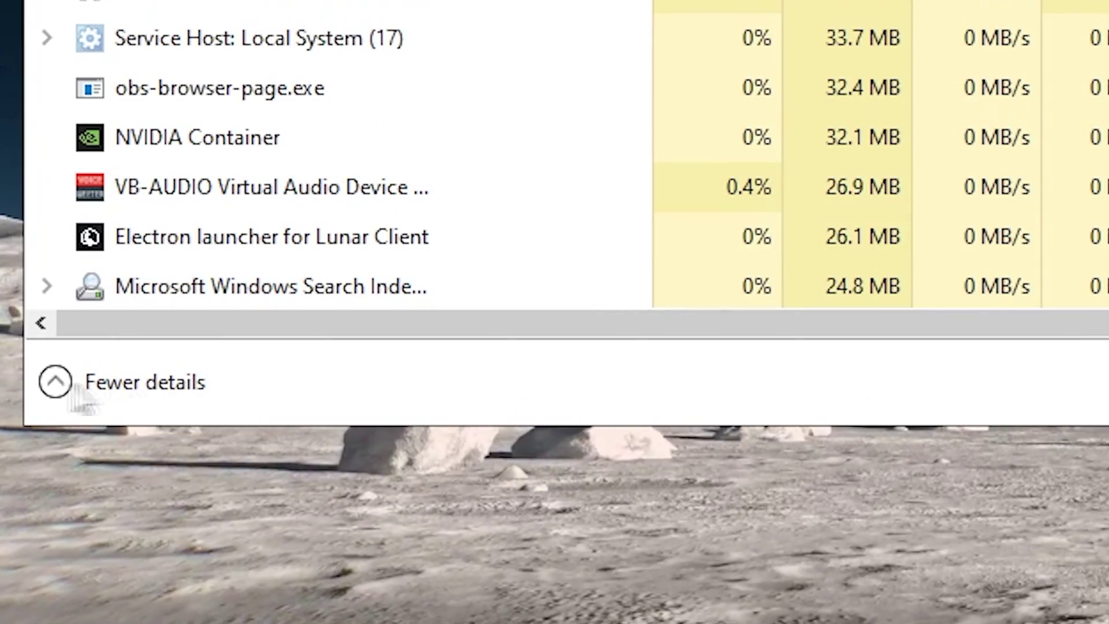
Step: Switch Task Manager to its compact list of open apps and end the unneeded background app
left_click(105, 388)
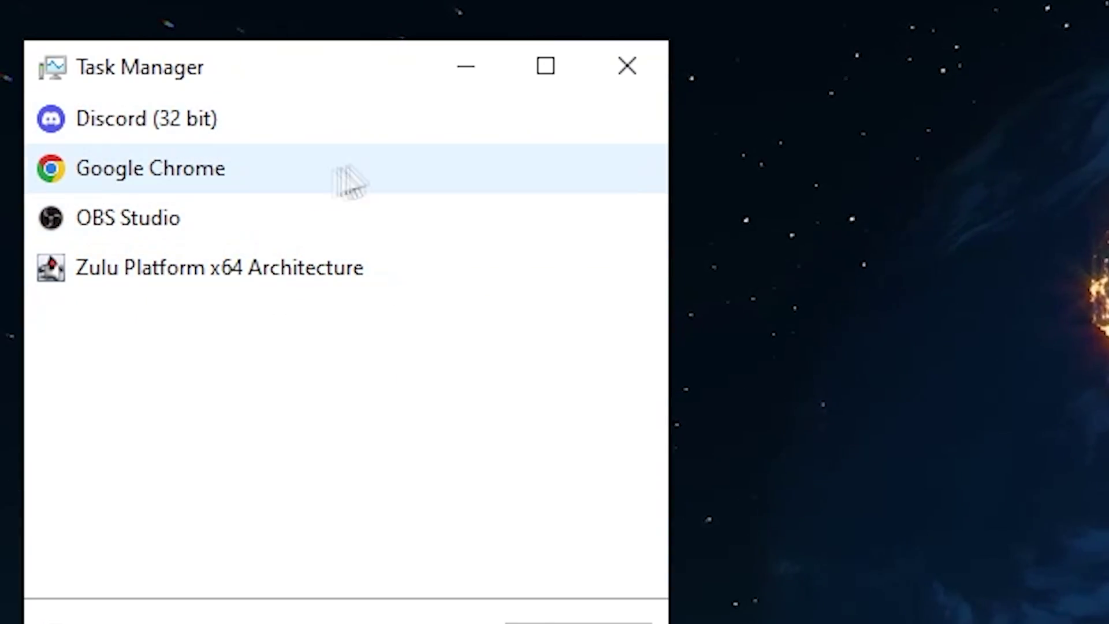
left_click(578, 622)
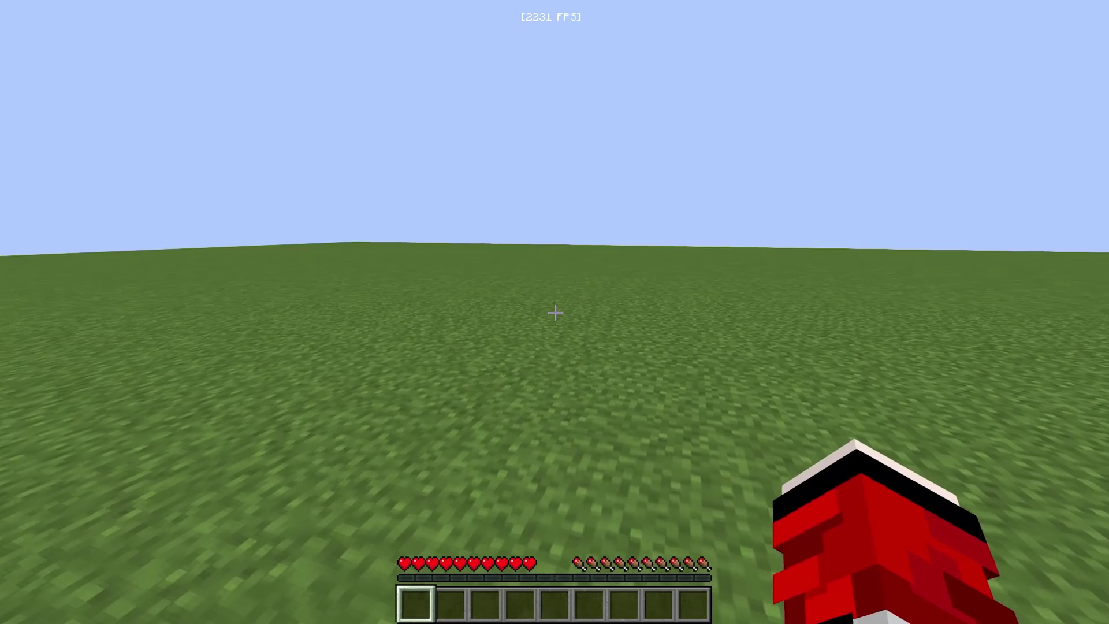
left_click(554, 312)
left_click(554, 312)
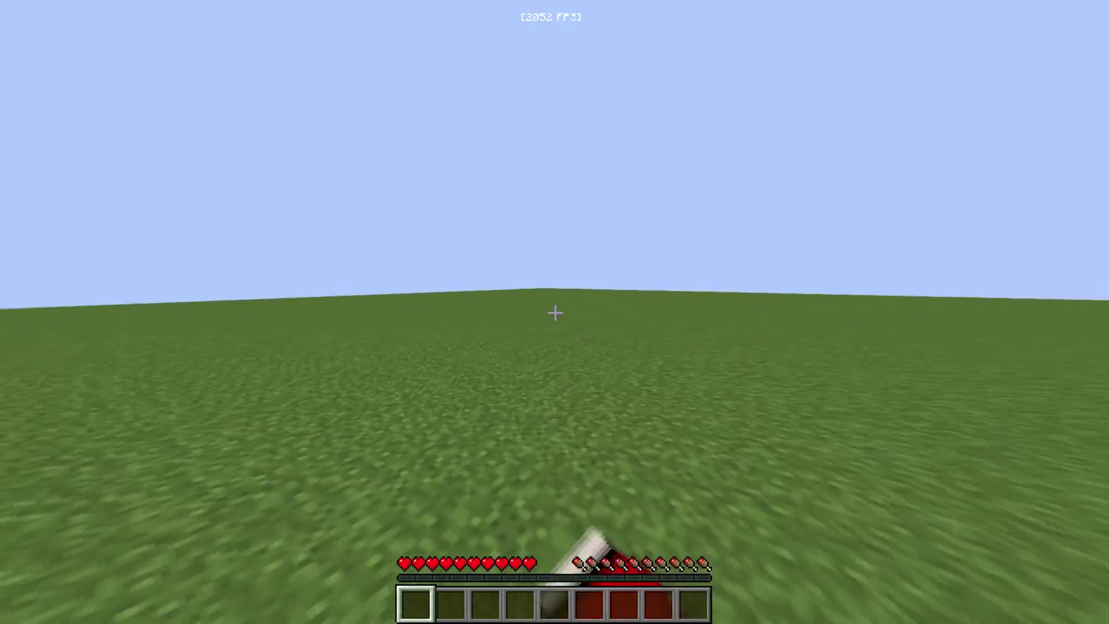
left_click(554, 312)
Step: Examine Lunar Client's performance settings, including the foliage, end portal, chunk loading and entity options, and return to the game
key("Shift_R")
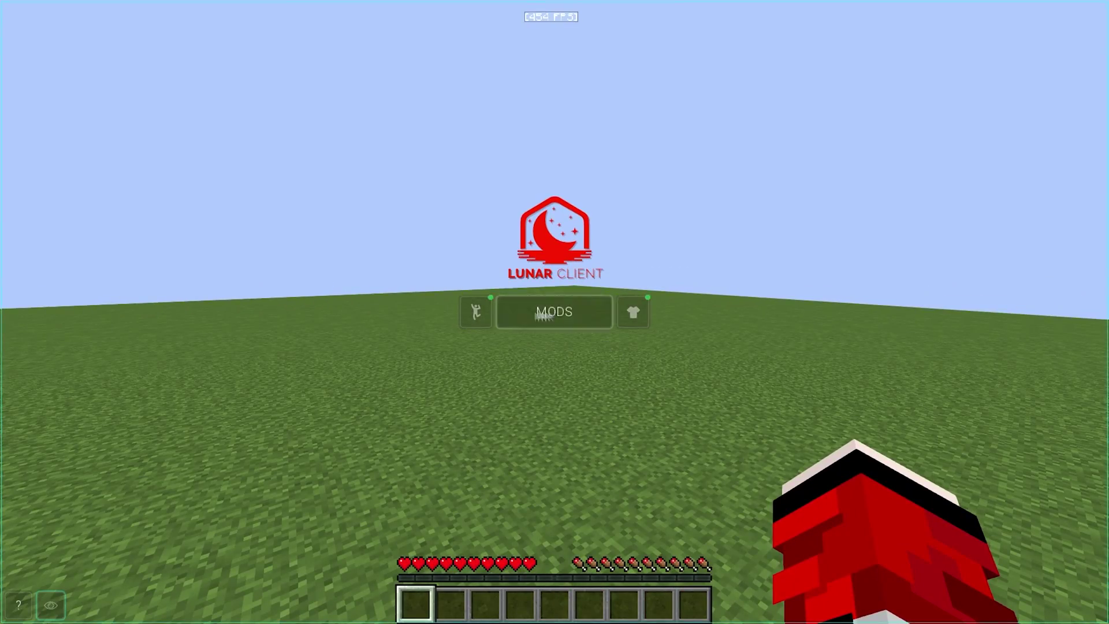
left_click(595, 312)
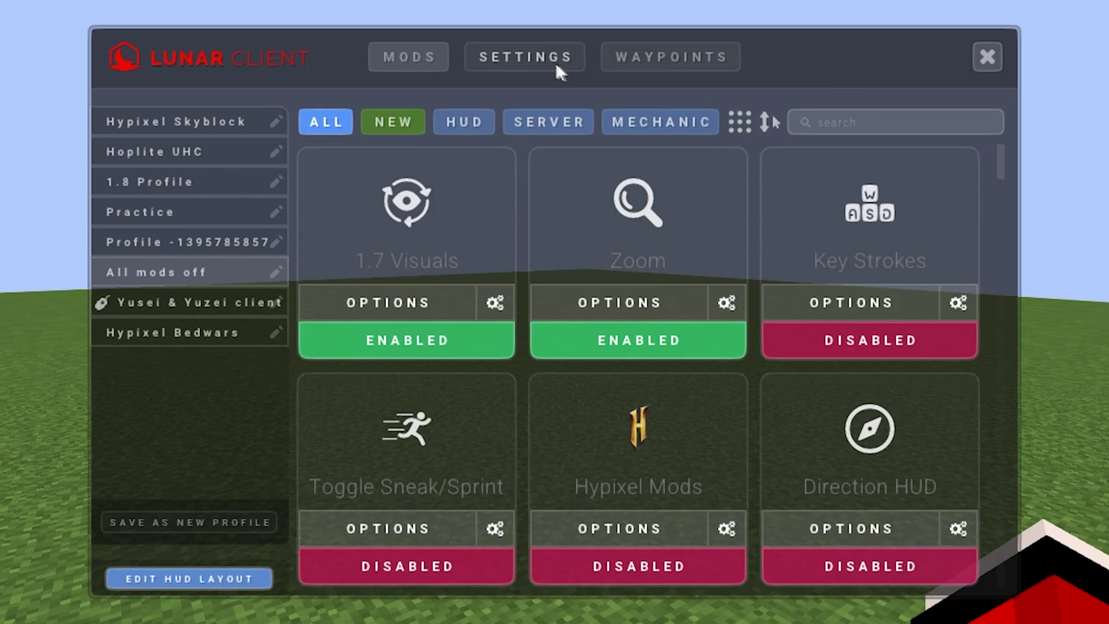
left_click(554, 61)
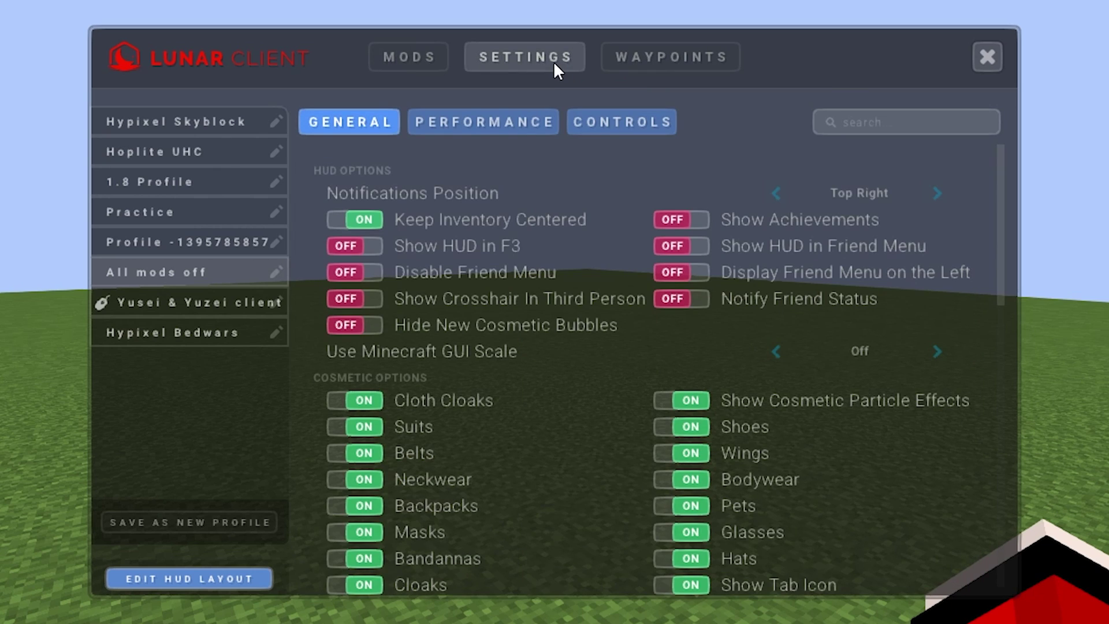
left_click(452, 112)
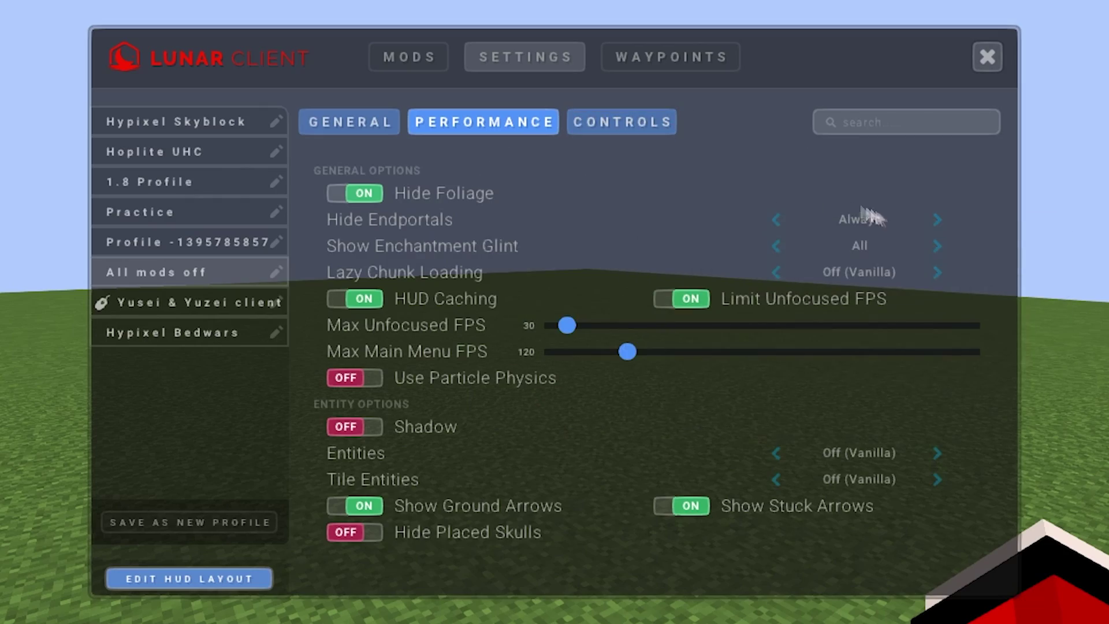
key("Escape")
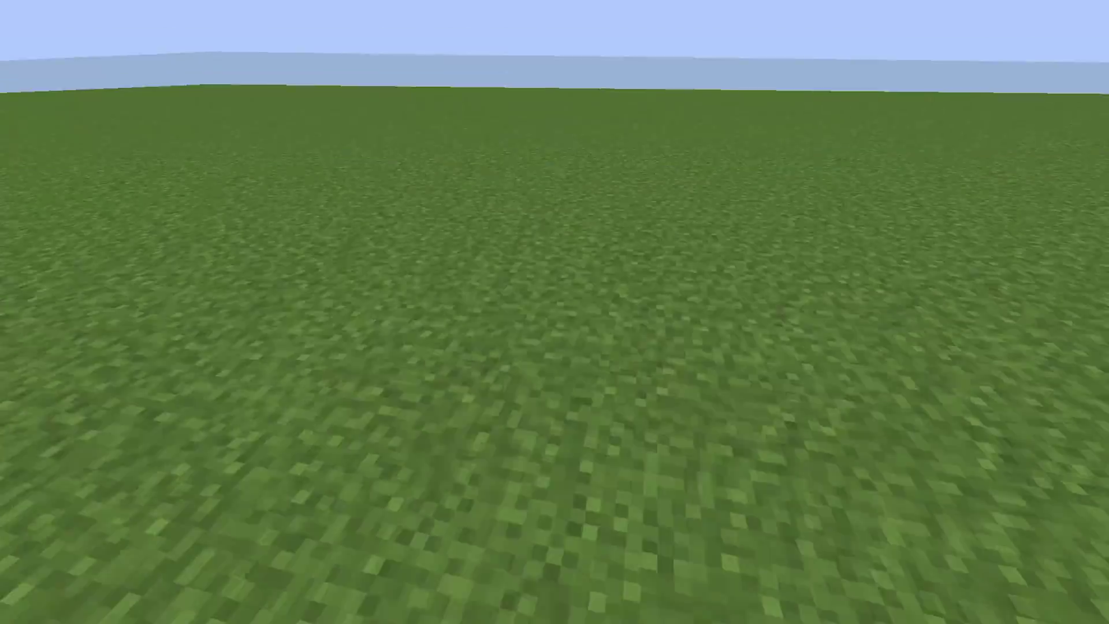